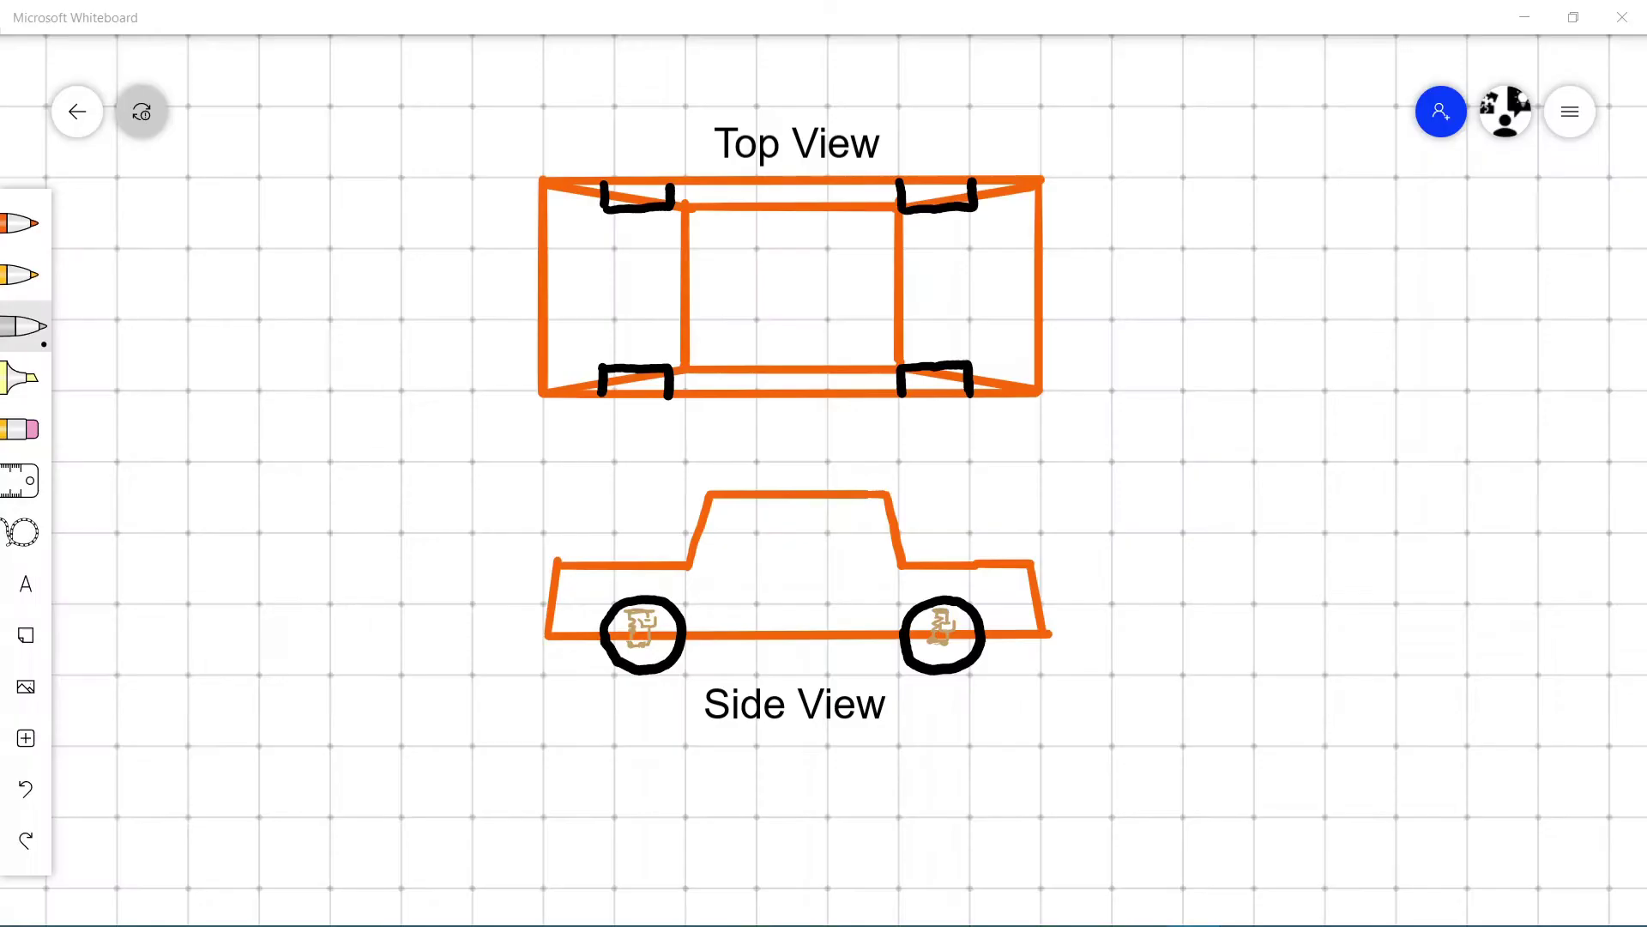
Draw a dashed grey vertical centre line through the middle of the car's top and side views.
{"action": "left_click_drag", "start_coordinate": [765, 191], "coordinate": [766, 230]}
{"action": "left_click_drag", "start_coordinate": [768, 271], "coordinate": [769, 298]}
{"action": "left_click_drag", "start_coordinate": [770, 318], "coordinate": [770, 345]}
{"action": "left_click_drag", "start_coordinate": [768, 357], "coordinate": [761, 454]}
Handwrite "Split into 4 Parts" in black beside the top view.
{"action": "double_click", "coordinate": [24, 224]}
{"action": "left_click", "coordinate": [186, 377]}
{"action": "left_click_drag", "start_coordinate": [1162, 138], "coordinate": [1137, 167]}
{"action": "left_click_drag", "start_coordinate": [1179, 142], "coordinate": [1180, 174]}
{"action": "mouse_move", "coordinate": [1209, 137]}
{"action": "left_mouse_down"}
{"action": "mouse_move", "coordinate": [1211, 172]}
{"action": "mouse_move", "coordinate": [1251, 170]}
{"action": "left_mouse_up"}
{"action": "left_click_drag", "start_coordinate": [1297, 158], "coordinate": [1320, 174]}
{"action": "left_click_drag", "start_coordinate": [1170, 201], "coordinate": [1181, 240]}
{"action": "left_click_drag", "start_coordinate": [1228, 202], "coordinate": [1229, 234]}
{"action": "left_click_drag", "start_coordinate": [1362, 205], "coordinate": [1343, 232]}
Hatch the lower-right quarter of the car's top view with grey diagonal strokes.
{"action": "left_click", "coordinate": [21, 223]}
{"action": "left_click", "coordinate": [283, 377]}
{"action": "left_click_drag", "start_coordinate": [770, 324], "coordinate": [815, 287]}
{"action": "mouse_move", "coordinate": [775, 373]}
{"action": "left_mouse_down"}
{"action": "mouse_move", "coordinate": [885, 279]}
{"action": "mouse_move", "coordinate": [924, 285]}
{"action": "left_mouse_up"}
{"action": "left_click_drag", "start_coordinate": [872, 392], "coordinate": [993, 280]}
{"action": "left_click_drag", "start_coordinate": [936, 391], "coordinate": [1041, 283]}
{"action": "left_click_drag", "start_coordinate": [985, 390], "coordinate": [1032, 338]}
{"action": "mouse_move", "coordinate": [1011, 395]}
{"action": "left_mouse_down"}
{"action": "mouse_move", "coordinate": [1076, 326]}
{"action": "mouse_move", "coordinate": [1082, 354]}
{"action": "left_mouse_up"}
Handwrite the label "Quarter Section" in black next to the hatched quarter of the top view.
{"action": "left_click", "coordinate": [24, 223]}
{"action": "left_click", "coordinate": [183, 377]}
{"action": "left_click", "coordinate": [131, 377]}
{"action": "mouse_move", "coordinate": [1085, 330]}
{"action": "left_mouse_down"}
{"action": "mouse_move", "coordinate": [1133, 348]}
{"action": "mouse_move", "coordinate": [1216, 330]}
{"action": "left_mouse_up"}
{"action": "mouse_move", "coordinate": [1113, 377]}
{"action": "left_mouse_down"}
{"action": "mouse_move", "coordinate": [1088, 400]}
{"action": "mouse_move", "coordinate": [1211, 399]}
{"action": "left_mouse_up"}
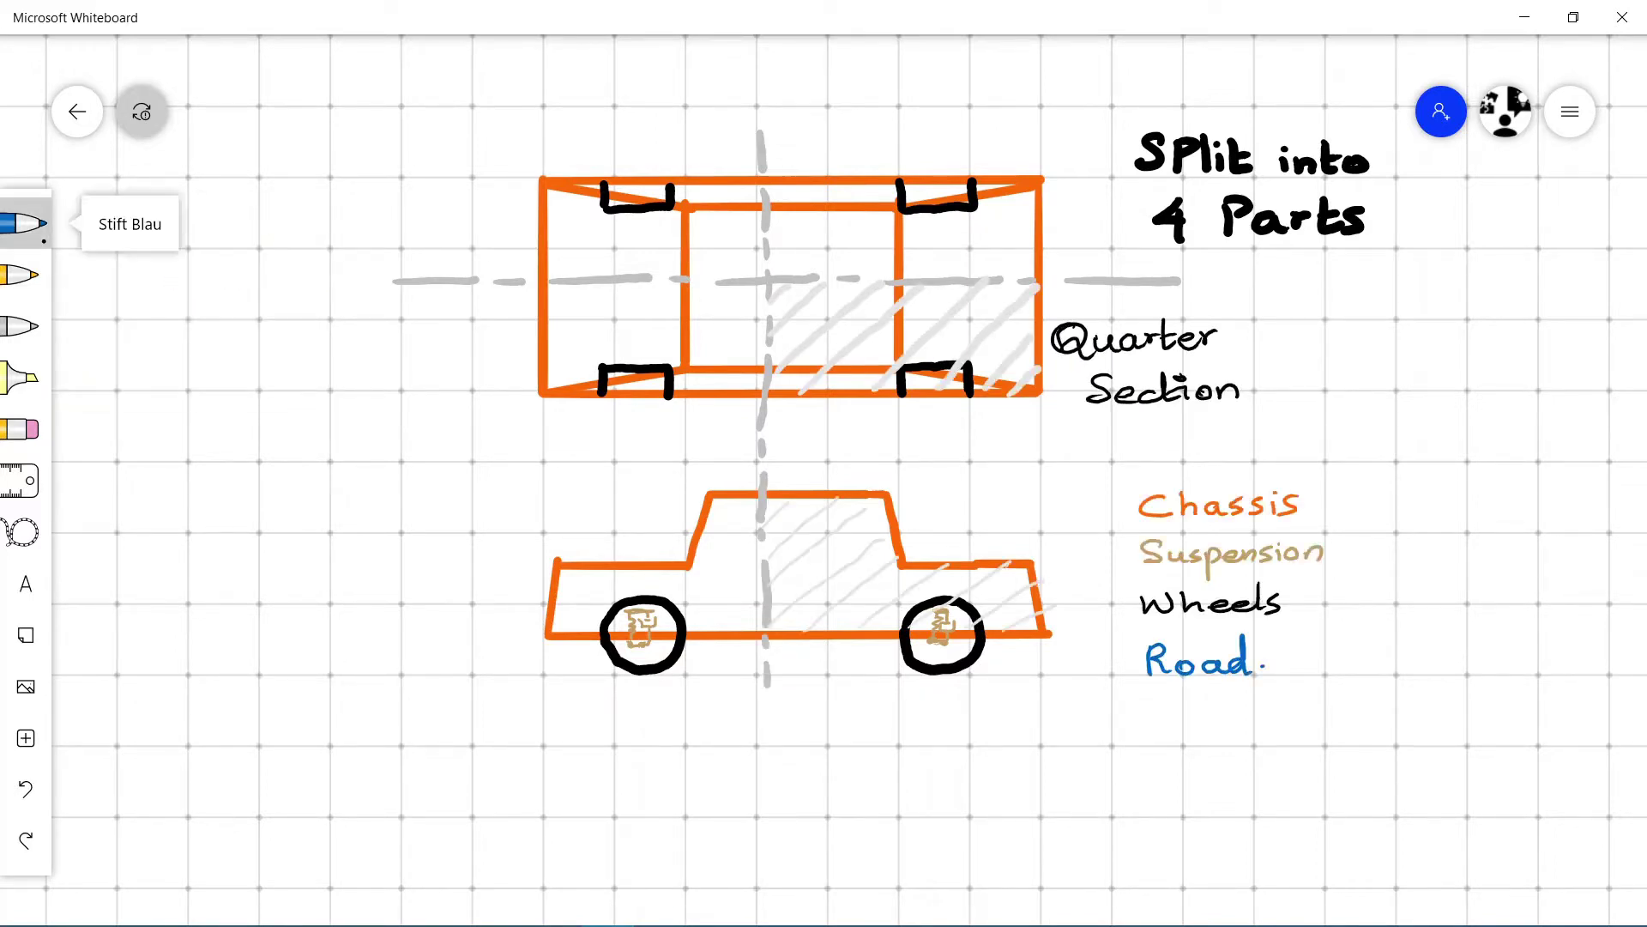
Annotate Chassis with "[1/4]" and Suspension with "[1/2 of axle mass]" and "[1 spring, 1 Damper]" in blue handwriting.
{"action": "left_click_drag", "start_coordinate": [1394, 491], "coordinate": [1399, 518]}
{"action": "mouse_move", "coordinate": [1414, 499]}
{"action": "left_mouse_down"}
{"action": "mouse_move", "coordinate": [1424, 519]}
{"action": "mouse_move", "coordinate": [1371, 520]}
{"action": "left_mouse_up"}
{"action": "mouse_move", "coordinate": [1435, 483]}
{"action": "left_mouse_down"}
{"action": "mouse_move", "coordinate": [1438, 520]}
{"action": "mouse_move", "coordinate": [1366, 566]}
{"action": "mouse_move", "coordinate": [1407, 559]}
{"action": "left_mouse_up"}
{"action": "left_click_drag", "start_coordinate": [1416, 549], "coordinate": [1464, 560]}
{"action": "left_click_drag", "start_coordinate": [1468, 548], "coordinate": [1480, 558]}
{"action": "left_click_drag", "start_coordinate": [1486, 537], "coordinate": [1537, 552]}
{"action": "left_click_drag", "start_coordinate": [1548, 544], "coordinate": [1563, 565]}
{"action": "left_click_drag", "start_coordinate": [1384, 572], "coordinate": [1391, 584]}
{"action": "left_click_drag", "start_coordinate": [1416, 571], "coordinate": [1488, 591]}
{"action": "mouse_move", "coordinate": [1508, 565]}
{"action": "left_mouse_down"}
{"action": "mouse_move", "coordinate": [1516, 586]}
{"action": "mouse_move", "coordinate": [1613, 587]}
{"action": "left_mouse_up"}
{"action": "left_click_drag", "start_coordinate": [1613, 559], "coordinate": [1626, 590]}
Annotate Wheels with "[Mass of 1 wheel]" in blue handwriting.
{"action": "mouse_move", "coordinate": [1323, 590]}
{"action": "left_mouse_down"}
{"action": "mouse_move", "coordinate": [1309, 625]}
{"action": "mouse_move", "coordinate": [1395, 605]}
{"action": "mouse_move", "coordinate": [1436, 626]}
{"action": "left_mouse_up"}
{"action": "left_click_drag", "start_coordinate": [1446, 598], "coordinate": [1453, 616]}
{"action": "left_click_drag", "start_coordinate": [1480, 604], "coordinate": [1554, 596]}
{"action": "left_click_drag", "start_coordinate": [1541, 587], "coordinate": [1563, 626]}
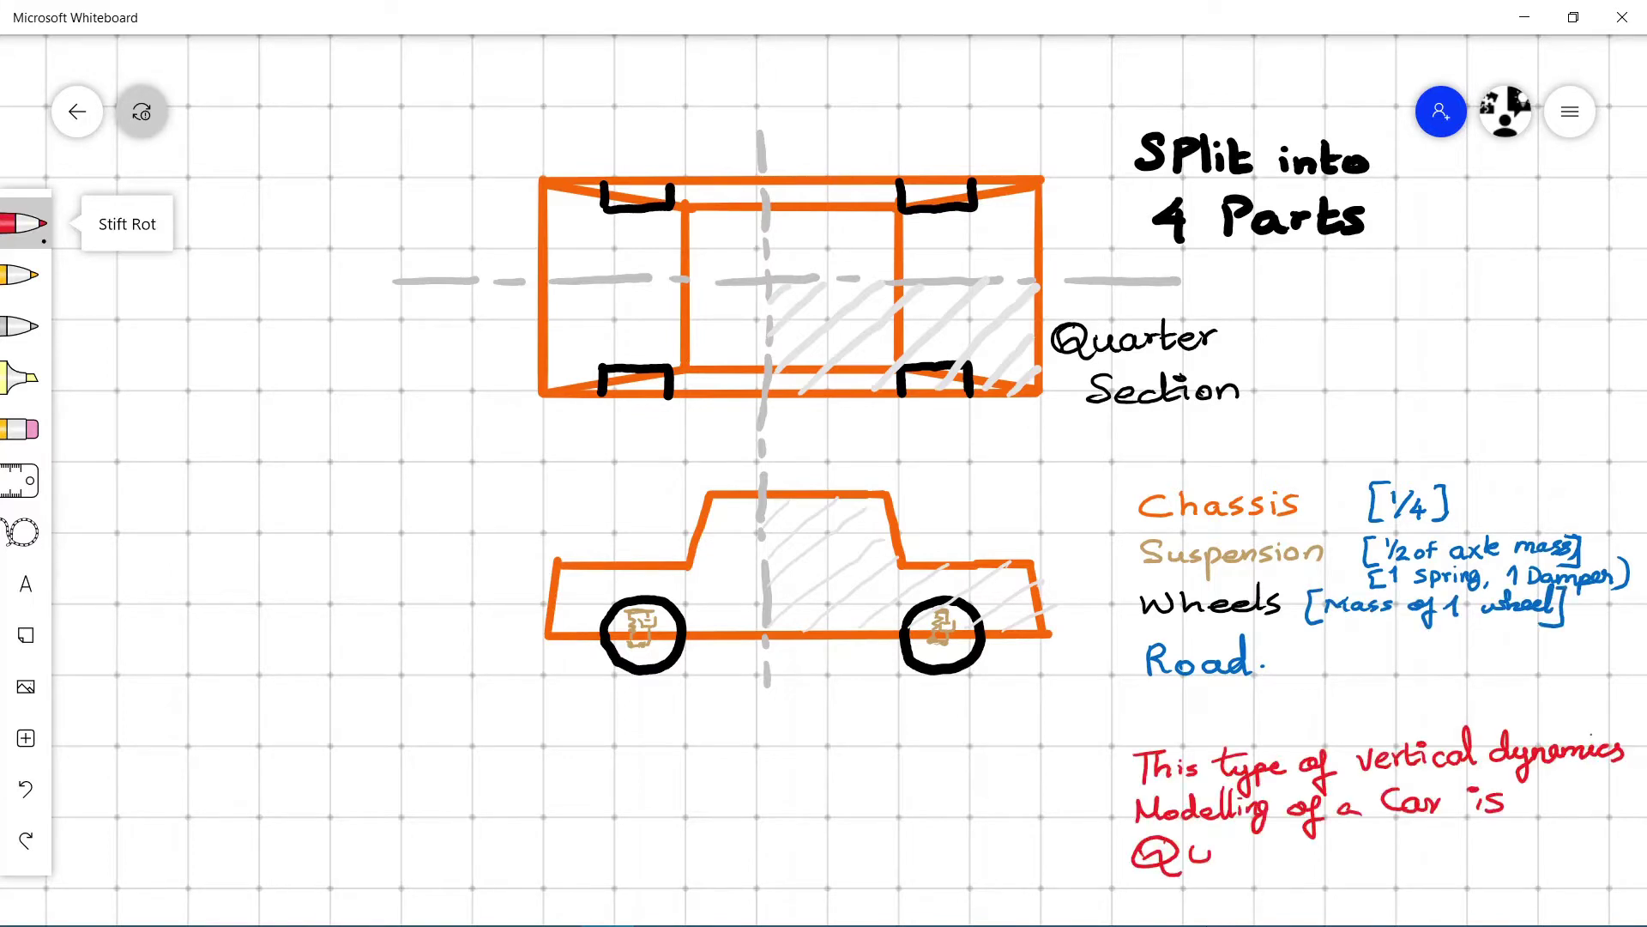
Complete the red handwritten sentence about vertical dynamics modelling of a car with the name of the quarter car approach.
{"action": "left_click_drag", "start_coordinate": [1216, 862], "coordinate": [1241, 862]}
{"action": "left_click_drag", "start_coordinate": [1248, 862], "coordinate": [1266, 861]}
{"action": "left_click_drag", "start_coordinate": [1270, 841], "coordinate": [1282, 862]}
{"action": "left_click_drag", "start_coordinate": [1311, 839], "coordinate": [1311, 861]}
{"action": "left_click_drag", "start_coordinate": [1322, 839], "coordinate": [1336, 861]}
{"action": "left_click_drag", "start_coordinate": [1377, 836], "coordinate": [1378, 861]}
{"action": "left_click_drag", "start_coordinate": [1382, 860], "coordinate": [1407, 858]}
{"action": "left_click_drag", "start_coordinate": [1416, 861], "coordinate": [1416, 837]}
{"action": "left_click_drag", "start_coordinate": [1416, 837], "coordinate": [1437, 859]}
{"action": "left_click_drag", "start_coordinate": [1467, 839], "coordinate": [1495, 852]}
{"action": "left_click_drag", "start_coordinate": [1515, 828], "coordinate": [1512, 829]}
{"action": "left_click_drag", "start_coordinate": [1536, 827], "coordinate": [1536, 852]}
{"action": "left_click_drag", "start_coordinate": [1536, 828], "coordinate": [1537, 853]}
{"action": "left_click_drag", "start_coordinate": [1572, 827], "coordinate": [1575, 853]}
{"action": "left_click_drag", "start_coordinate": [1555, 840], "coordinate": [1569, 839]}
{"action": "left_click_drag", "start_coordinate": [1583, 825], "coordinate": [1603, 852]}
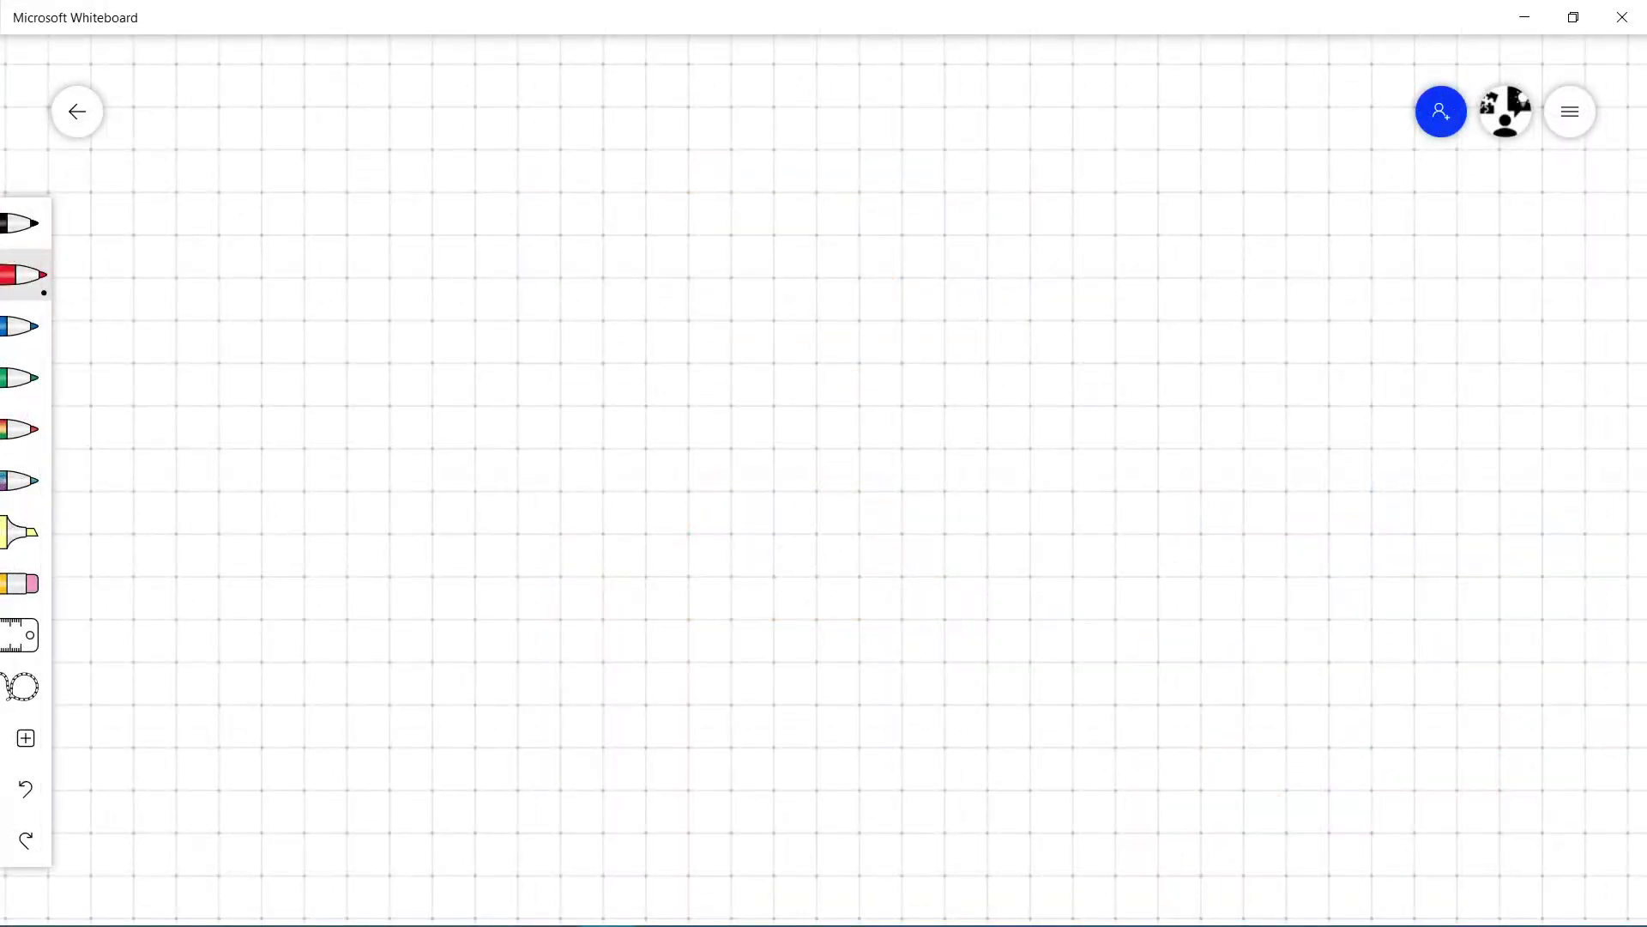
Handwrite the title "Quarter Car Model:" in black across the top of the blank board.
{"action": "left_click", "coordinate": [26, 223]}
{"action": "mouse_move", "coordinate": [486, 127]}
{"action": "left_mouse_down"}
{"action": "mouse_move", "coordinate": [520, 114]}
{"action": "mouse_move", "coordinate": [517, 164]}
{"action": "left_mouse_up"}
{"action": "left_click_drag", "start_coordinate": [538, 139], "coordinate": [683, 134]}
{"action": "mouse_move", "coordinate": [769, 106]}
{"action": "left_mouse_down"}
{"action": "mouse_move", "coordinate": [790, 133]}
{"action": "mouse_move", "coordinate": [894, 148]}
{"action": "left_mouse_up"}
{"action": "left_click_drag", "start_coordinate": [901, 133], "coordinate": [997, 148]}
{"action": "left_click", "coordinate": [1014, 144]}
Handwrite the heading "1. Free body diagram:" in black below the title.
{"action": "left_click_drag", "start_coordinate": [301, 218], "coordinate": [317, 230]}
{"action": "left_click", "coordinate": [325, 227]}
{"action": "left_click_drag", "start_coordinate": [377, 192], "coordinate": [372, 233]}
{"action": "mouse_move", "coordinate": [374, 191]}
{"action": "left_mouse_down"}
{"action": "mouse_move", "coordinate": [441, 178]}
{"action": "mouse_move", "coordinate": [410, 212]}
{"action": "left_mouse_up"}
{"action": "left_click_drag", "start_coordinate": [423, 213], "coordinate": [712, 231]}
{"action": "left_click_drag", "start_coordinate": [721, 211], "coordinate": [884, 225]}
{"action": "left_click", "coordinate": [901, 215]}
{"action": "left_click", "coordinate": [901, 228]}
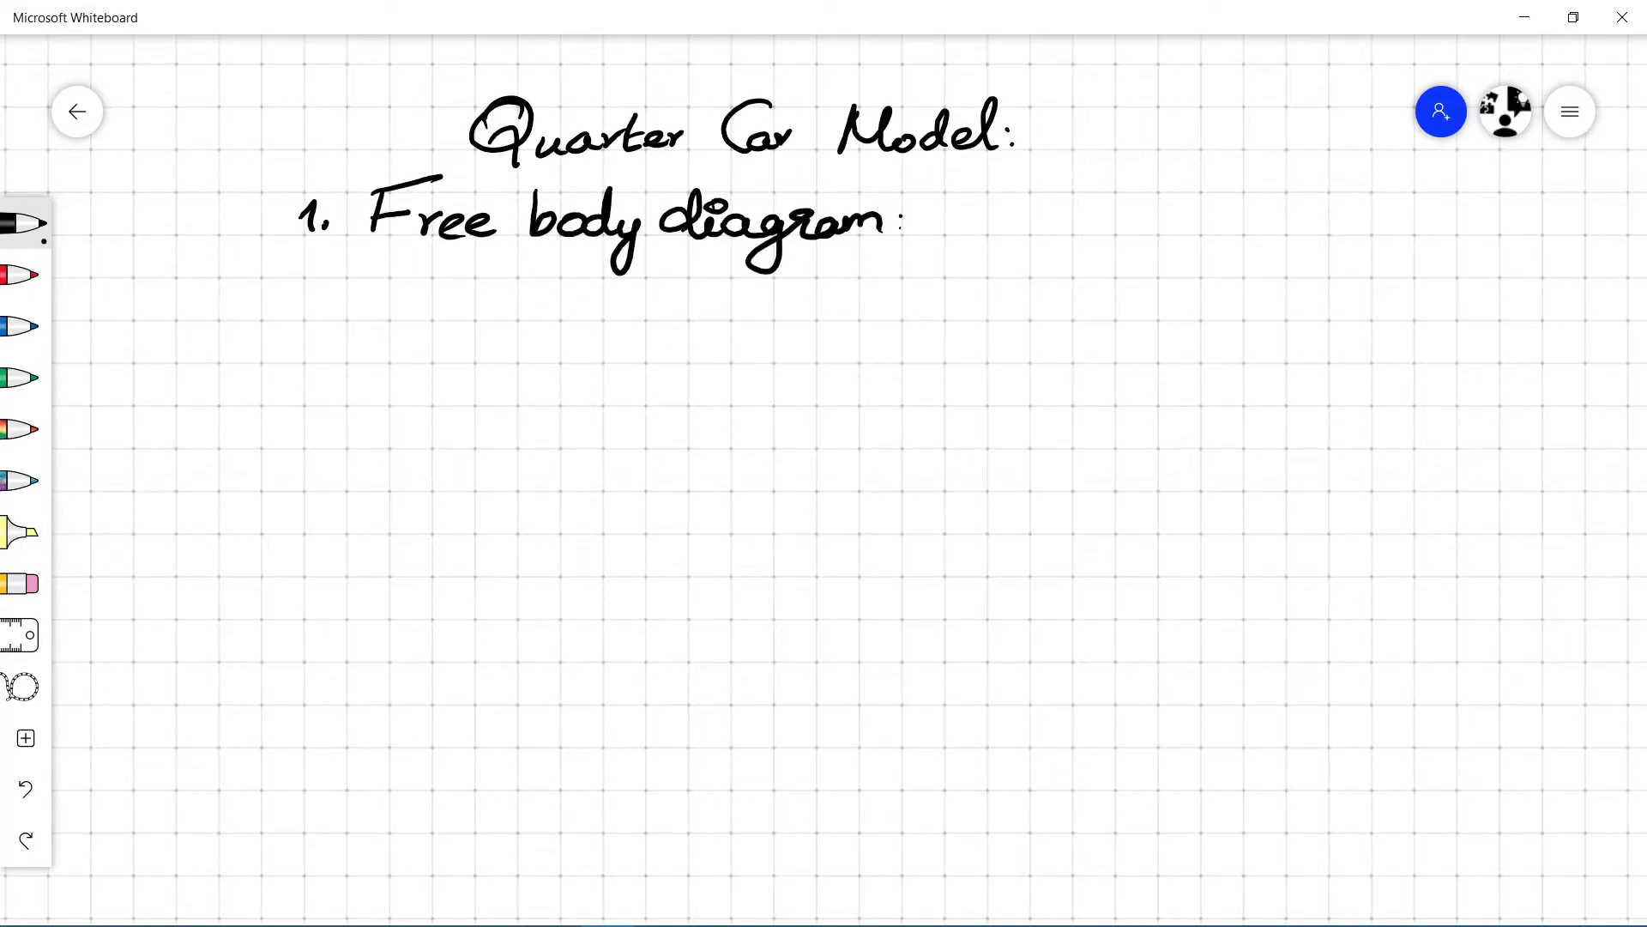
Draw two red rectangles, one above the other, for the chassis mass and the wheel mass.
{"action": "left_click", "coordinate": [22, 274]}
{"action": "left_click_drag", "start_coordinate": [602, 326], "coordinate": [600, 412]}
{"action": "left_click_drag", "start_coordinate": [603, 323], "coordinate": [772, 325]}
{"action": "left_click_drag", "start_coordinate": [772, 325], "coordinate": [766, 407]}
{"action": "left_click_drag", "start_coordinate": [599, 411], "coordinate": [766, 405]}
{"action": "left_click_drag", "start_coordinate": [606, 494], "coordinate": [602, 577]}
{"action": "mouse_move", "coordinate": [604, 536]}
{"action": "left_mouse_down"}
{"action": "mouse_move", "coordinate": [769, 539]}
{"action": "mouse_move", "coordinate": [609, 626]}
{"action": "left_mouse_up"}
{"action": "left_click_drag", "start_coordinate": [609, 624], "coordinate": [772, 618]}
{"action": "left_click_drag", "start_coordinate": [767, 541], "coordinate": [773, 618]}
Label the upper mass rectangle "mc" and the lower one "mw" in red.
{"action": "left_click_drag", "start_coordinate": [652, 375], "coordinate": [696, 376]}
{"action": "left_click_drag", "start_coordinate": [711, 375], "coordinate": [714, 385]}
{"action": "left_click_drag", "start_coordinate": [663, 592], "coordinate": [707, 592]}
{"action": "left_click_drag", "start_coordinate": [712, 584], "coordinate": [742, 573]}
Draw a blue spring and damper between the two masses and a tyre spring below the wheel mass.
{"action": "left_click", "coordinate": [22, 326]}
{"action": "left_click_drag", "start_coordinate": [647, 410], "coordinate": [648, 536]}
{"action": "left_click_drag", "start_coordinate": [730, 410], "coordinate": [745, 456]}
{"action": "mouse_move", "coordinate": [706, 455]}
{"action": "left_mouse_down"}
{"action": "mouse_move", "coordinate": [760, 455]}
{"action": "mouse_move", "coordinate": [737, 535]}
{"action": "left_mouse_up"}
{"action": "left_click_drag", "start_coordinate": [691, 626], "coordinate": [691, 757]}
Draw a small red contact circle under the tyre spring and a wavy red road line beneath it.
{"action": "left_click", "coordinate": [22, 274]}
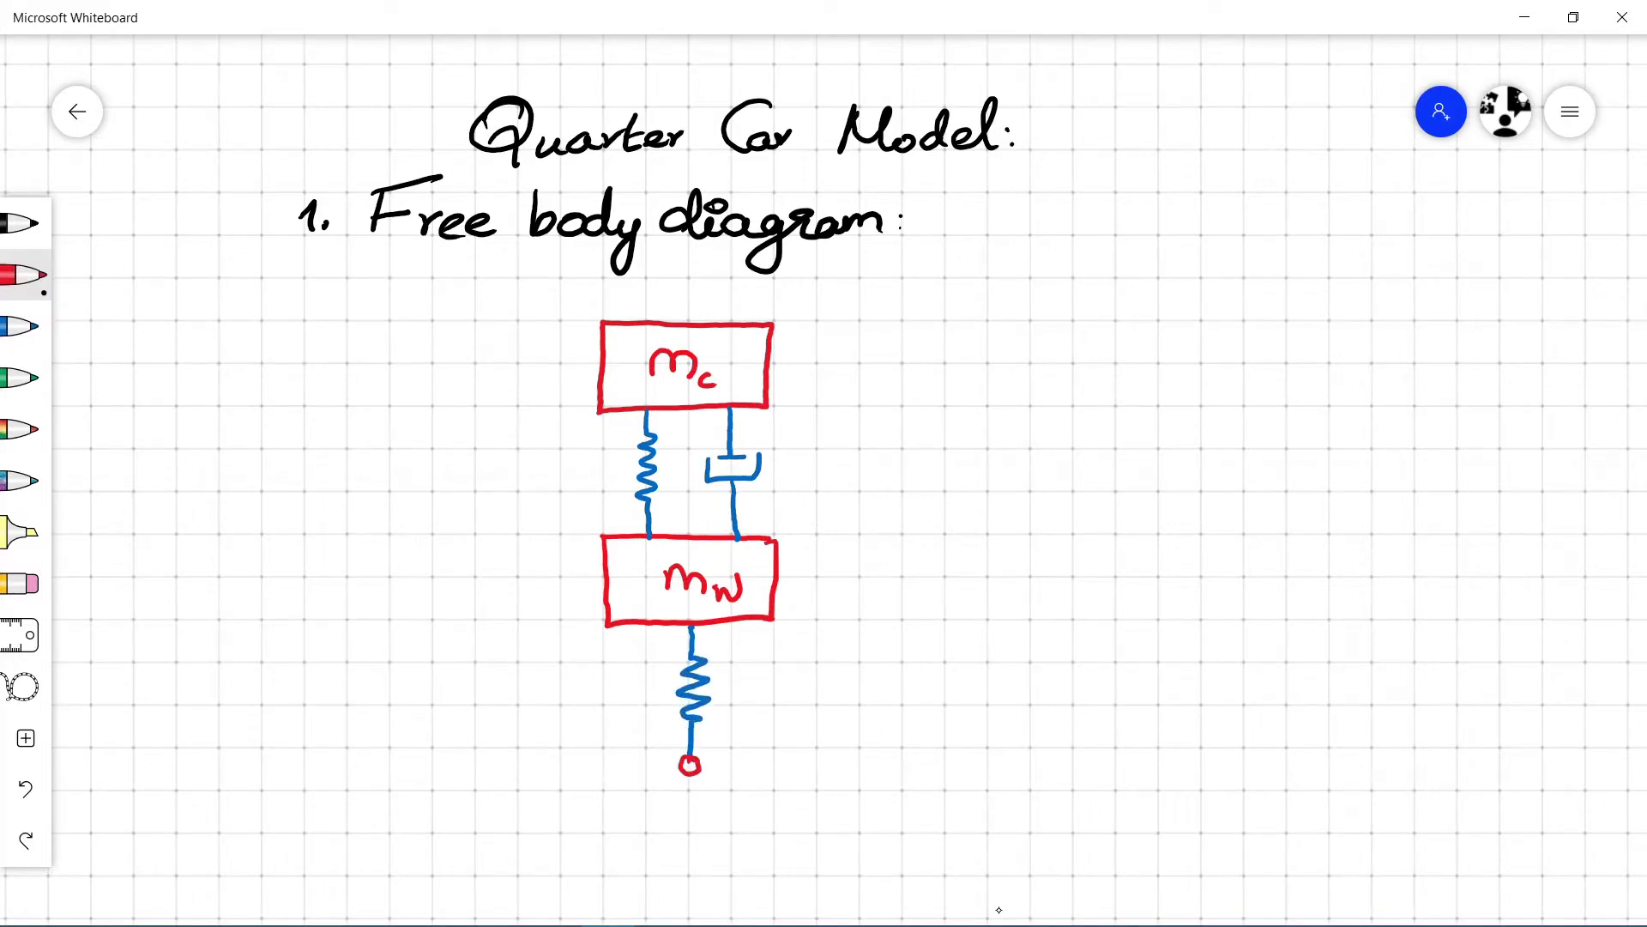
{"action": "left_click", "coordinate": [1220, 925]}
{"action": "left_click_drag", "start_coordinate": [486, 786], "coordinate": [966, 781]}
Draw dashed blue horizontal reference lines from the left sides of the mc and mw rectangles.
{"action": "left_click", "coordinate": [21, 326]}
{"action": "left_click_drag", "start_coordinate": [460, 368], "coordinate": [568, 370]}
{"action": "left_click_drag", "start_coordinate": [582, 371], "coordinate": [608, 369]}
{"action": "left_click_drag", "start_coordinate": [449, 573], "coordinate": [552, 572]}
{"action": "left_click_drag", "start_coordinate": [573, 572], "coordinate": [605, 573]}
Add blue upward displacement arrows labelled "Zr" at the road line and "Zw" at the wheel mass.
{"action": "left_click_drag", "start_coordinate": [488, 712], "coordinate": [489, 785]}
{"action": "left_click_drag", "start_coordinate": [478, 727], "coordinate": [539, 706]}
{"action": "mouse_move", "coordinate": [489, 510]}
{"action": "left_mouse_down"}
{"action": "mouse_move", "coordinate": [489, 574]}
{"action": "mouse_move", "coordinate": [535, 535]}
{"action": "left_mouse_up"}
{"action": "left_click_drag", "start_coordinate": [544, 520], "coordinate": [572, 520]}
Draw a blue upward arrow at the chassis mass reference line, undoing faulty strokes, and label it "Zc".
{"action": "left_click_drag", "start_coordinate": [482, 318], "coordinate": [478, 367]}
{"action": "mouse_move", "coordinate": [464, 326]}
{"action": "left_mouse_down"}
{"action": "mouse_move", "coordinate": [498, 322]}
{"action": "mouse_move", "coordinate": [478, 353]}
{"action": "mouse_move", "coordinate": [478, 290]}
{"action": "left_mouse_up"}
{"action": "key", "text": "ctrl+z"}
{"action": "key", "text": "ctrl+z"}
{"action": "left_click_drag", "start_coordinate": [469, 307], "coordinate": [552, 304]}
{"action": "left_click_drag", "start_coordinate": [578, 296], "coordinate": [592, 312]}
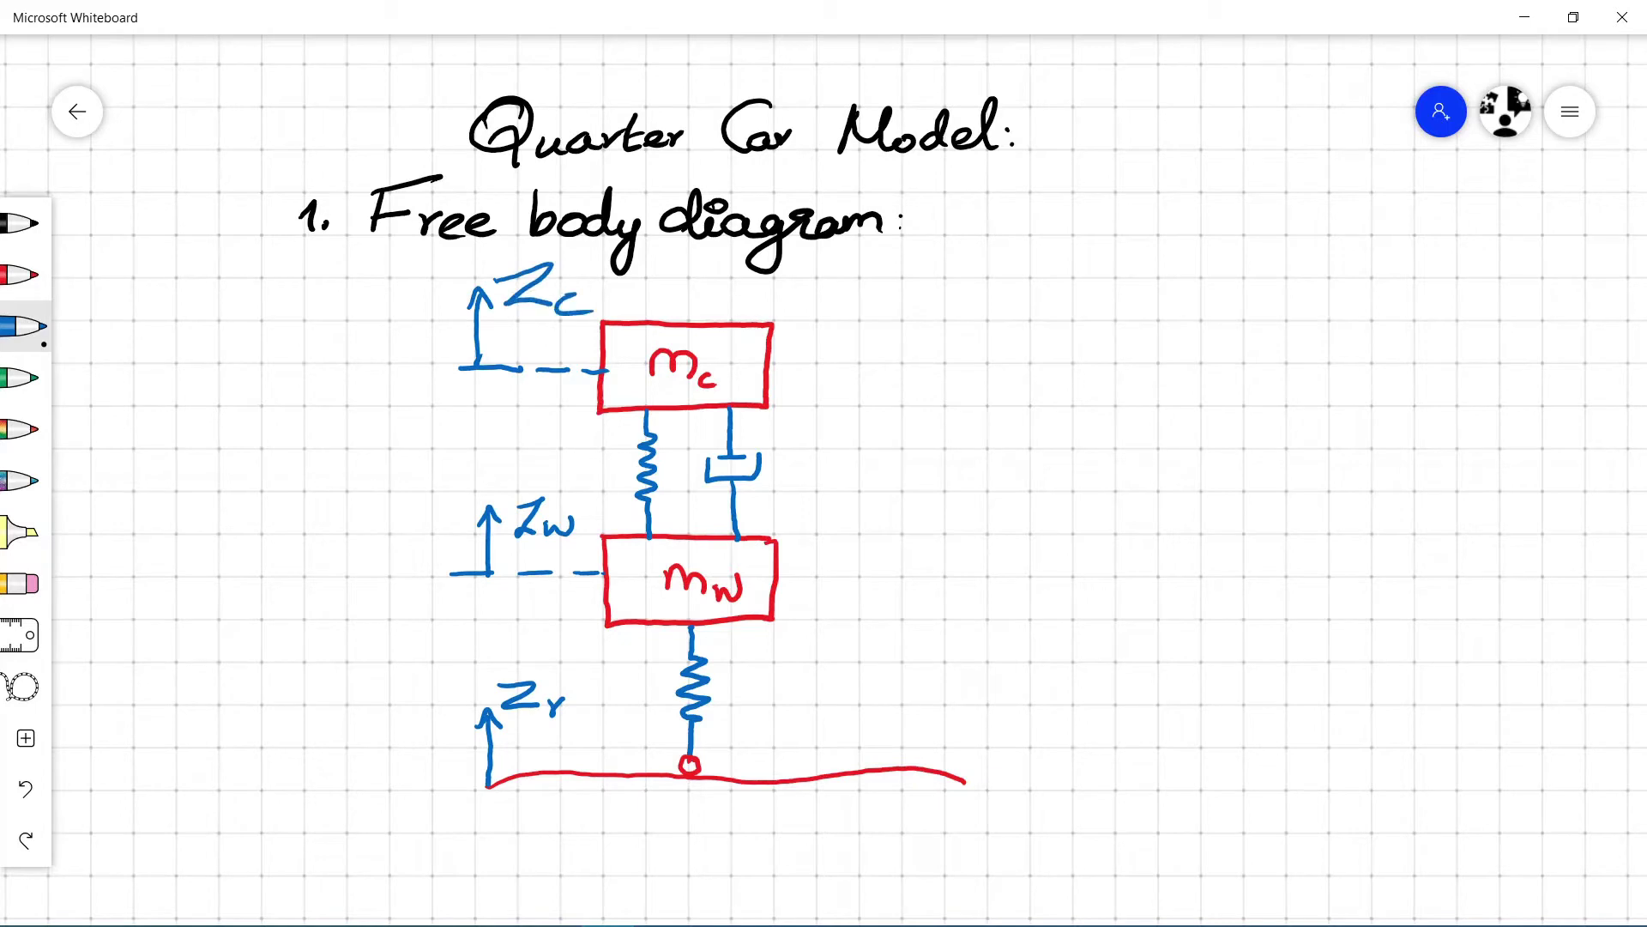
Label the suspension spring "ks", the damper "ds" with an underline, and the tyre spring "kt" in black.
{"action": "left_click", "coordinate": [21, 223]}
{"action": "left_click_drag", "start_coordinate": [608, 451], "coordinate": [609, 475]}
{"action": "left_click_drag", "start_coordinate": [622, 453], "coordinate": [620, 489]}
{"action": "mouse_move", "coordinate": [796, 463]}
{"action": "left_mouse_down"}
{"action": "mouse_move", "coordinate": [777, 472]}
{"action": "mouse_move", "coordinate": [799, 477]}
{"action": "left_mouse_up"}
{"action": "left_click_drag", "start_coordinate": [828, 468], "coordinate": [813, 485]}
{"action": "mouse_move", "coordinate": [740, 666]}
{"action": "left_mouse_down"}
{"action": "mouse_move", "coordinate": [740, 712]}
{"action": "mouse_move", "coordinate": [762, 709]}
{"action": "left_mouse_up"}
{"action": "left_click_drag", "start_coordinate": [772, 692], "coordinate": [781, 716]}
{"action": "left_click_drag", "start_coordinate": [766, 704], "coordinate": [784, 702]}
{"action": "left_click_drag", "start_coordinate": [791, 501], "coordinate": [840, 497]}
Draw a green block beside the free body diagram and write "Quarter Car" inside it.
{"action": "left_click", "coordinate": [21, 378]}
{"action": "left_click_drag", "start_coordinate": [1156, 406], "coordinate": [1342, 404]}
{"action": "mouse_move", "coordinate": [1158, 406]}
{"action": "left_mouse_down"}
{"action": "mouse_move", "coordinate": [1158, 427]}
{"action": "mouse_move", "coordinate": [1374, 538]}
{"action": "left_mouse_up"}
{"action": "mouse_move", "coordinate": [1335, 404]}
{"action": "left_mouse_down"}
{"action": "mouse_move", "coordinate": [1363, 403]}
{"action": "mouse_move", "coordinate": [1373, 539]}
{"action": "left_mouse_up"}
{"action": "left_click_drag", "start_coordinate": [1198, 435], "coordinate": [1222, 470]}
{"action": "mouse_move", "coordinate": [1227, 454]}
{"action": "left_mouse_down"}
{"action": "mouse_move", "coordinate": [1311, 465]}
{"action": "mouse_move", "coordinate": [1256, 518]}
{"action": "left_mouse_up"}
Draw a green output arrow from the Quarter Car block and write Zc with two dots above it and beside mc.
{"action": "mouse_move", "coordinate": [1268, 503]}
{"action": "left_mouse_down"}
{"action": "mouse_move", "coordinate": [1541, 471]}
{"action": "mouse_move", "coordinate": [1529, 483]}
{"action": "left_mouse_up"}
{"action": "left_click_drag", "start_coordinate": [875, 325], "coordinate": [906, 344]}
{"action": "mouse_move", "coordinate": [1462, 424]}
{"action": "left_mouse_down"}
{"action": "mouse_move", "coordinate": [1503, 424]}
{"action": "mouse_move", "coordinate": [1512, 448]}
{"action": "left_mouse_up"}
{"action": "left_click_drag", "start_coordinate": [1533, 435], "coordinate": [1532, 452]}
{"action": "left_click", "coordinate": [1471, 401]}
{"action": "left_click", "coordinate": [1488, 401]}
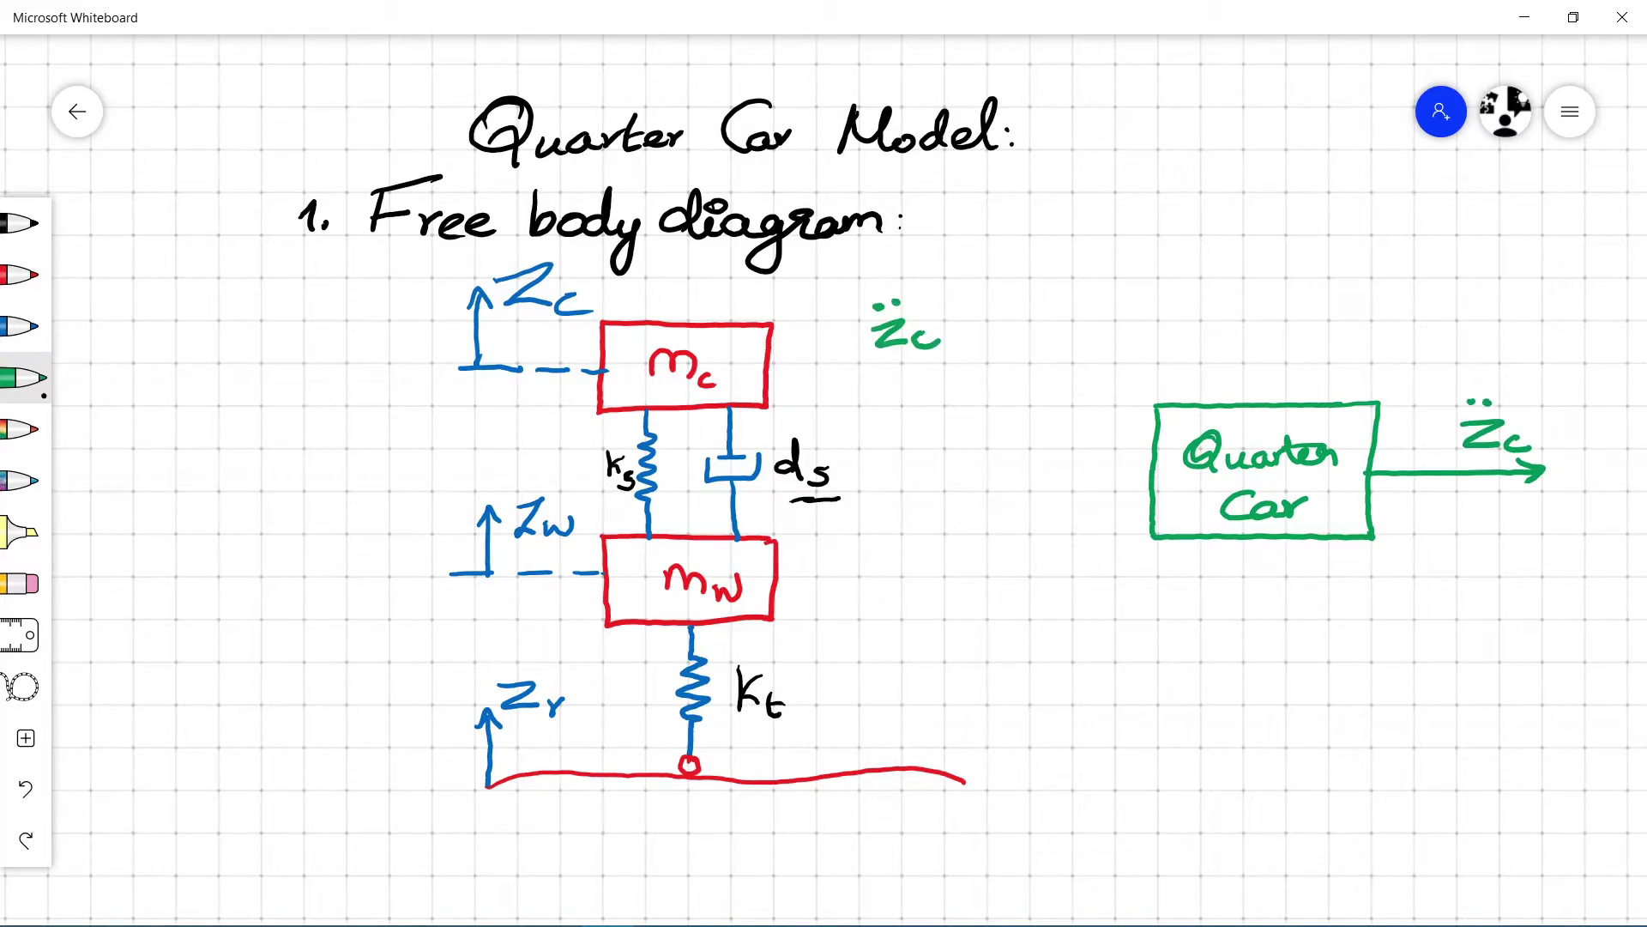
Draw a blue input arrow pointing into the left side of the Quarter Car block.
{"action": "left_click", "coordinate": [21, 326]}
{"action": "left_click_drag", "start_coordinate": [993, 481], "coordinate": [1151, 473]}
{"action": "left_click_drag", "start_coordinate": [1123, 463], "coordinate": [1132, 488]}
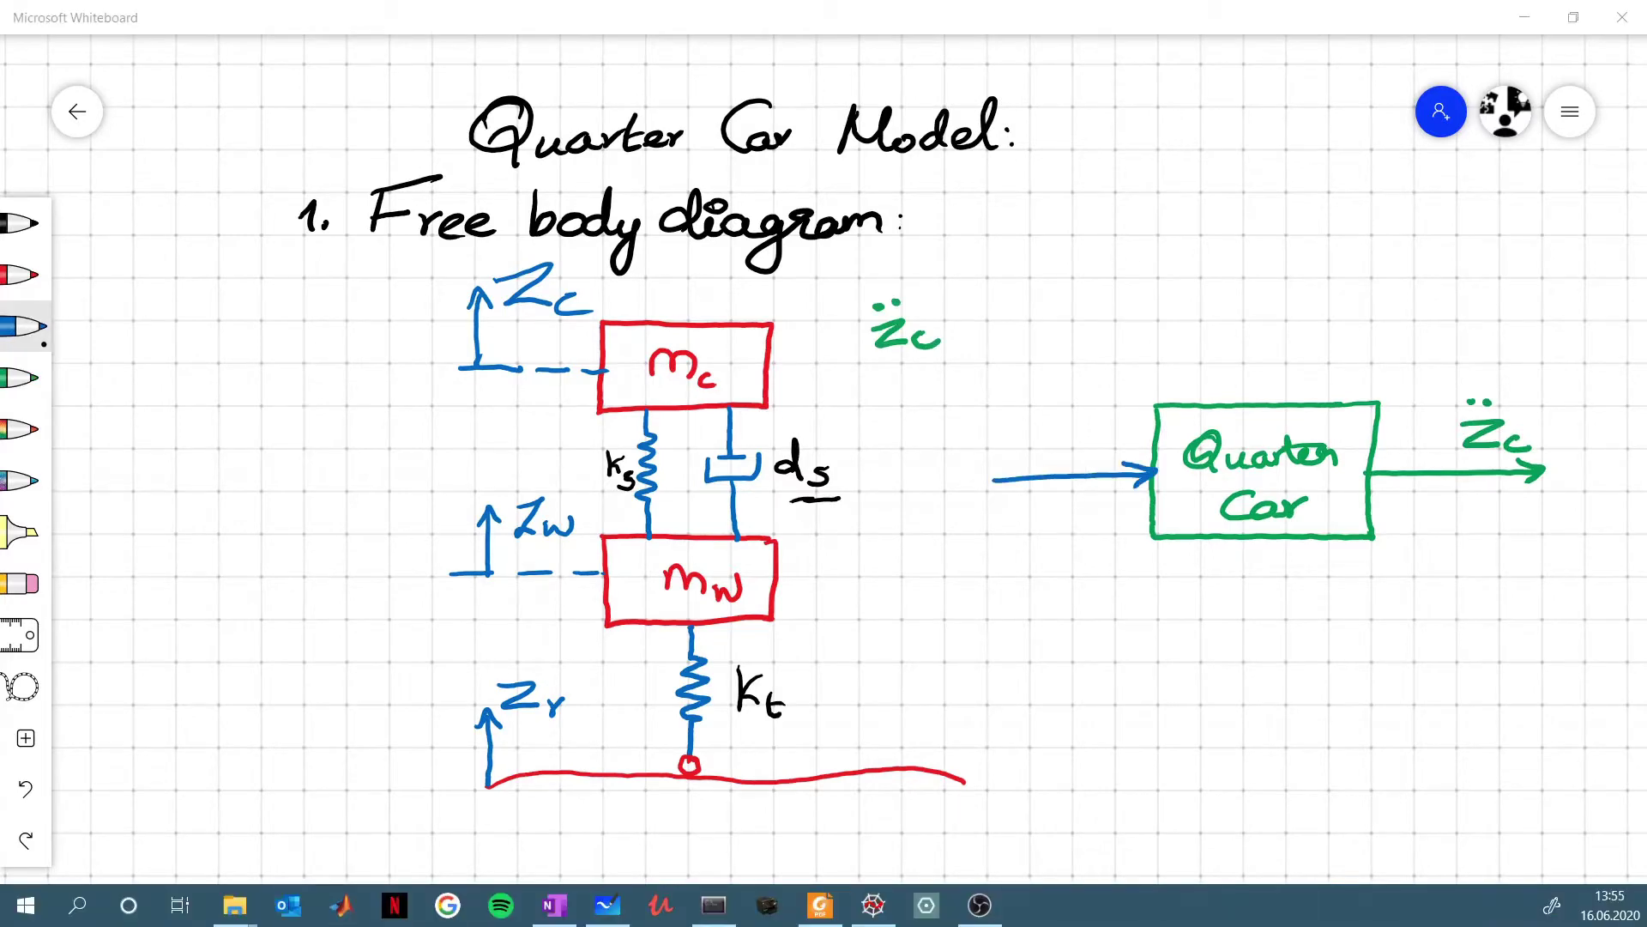
Draw a red diagonal arrow across the damper and write "ds variation" in red above the block's input arrow.
{"action": "left_click", "coordinate": [22, 274]}
{"action": "mouse_move", "coordinate": [676, 496]}
{"action": "left_mouse_down"}
{"action": "mouse_move", "coordinate": [805, 418]}
{"action": "mouse_move", "coordinate": [802, 437]}
{"action": "left_mouse_up"}
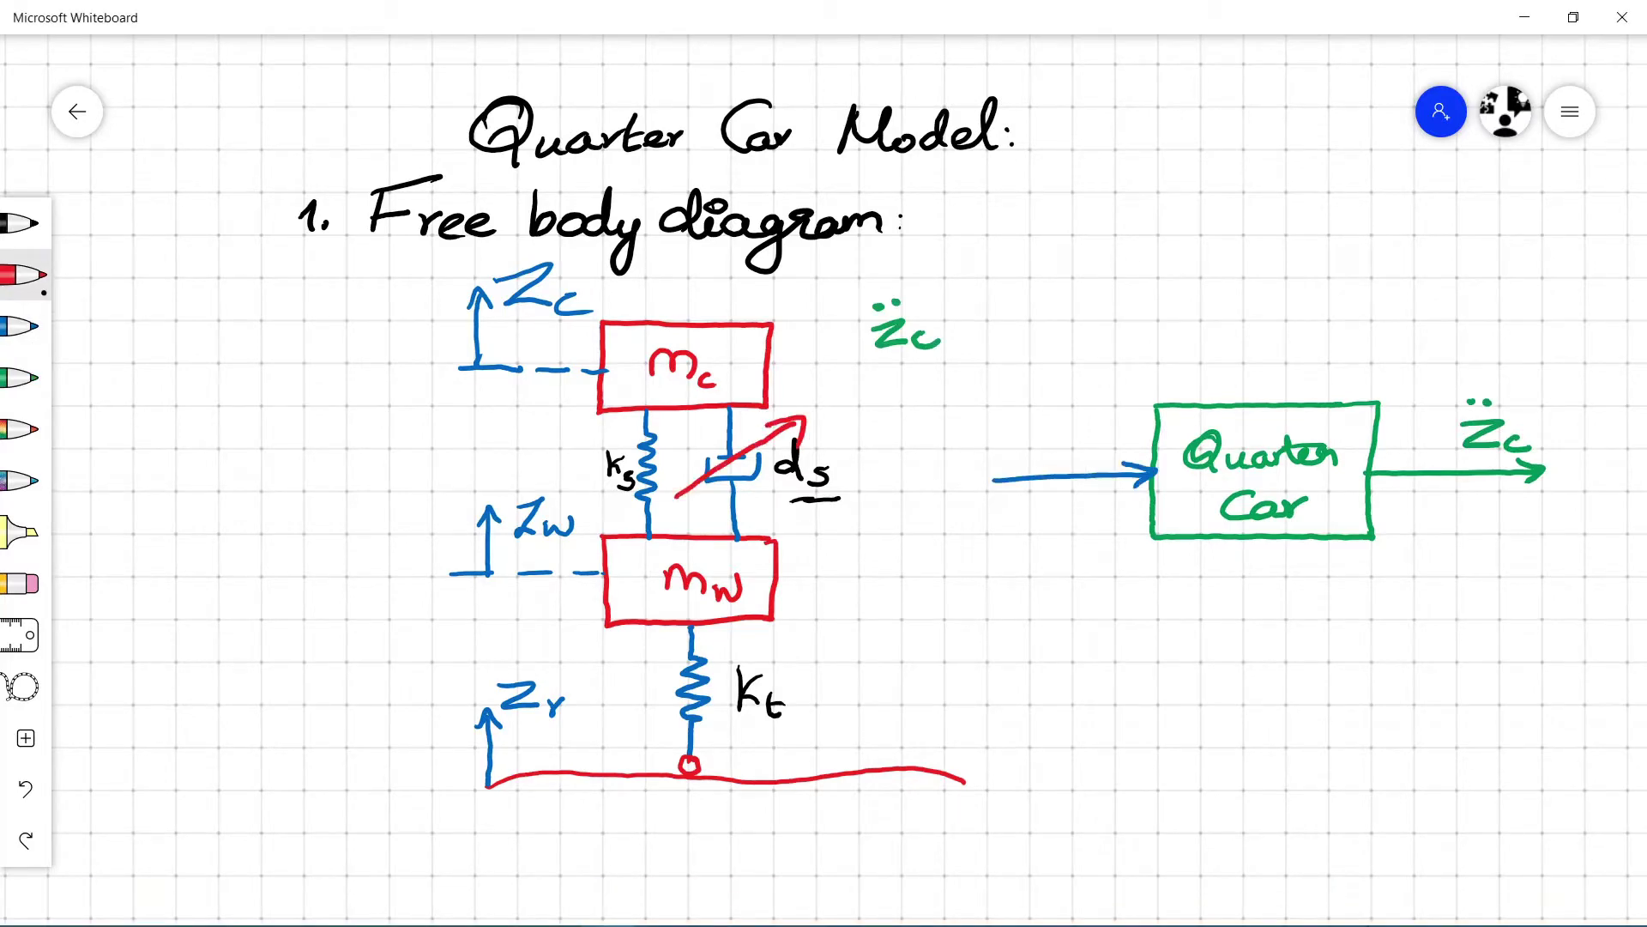
{"action": "mouse_move", "coordinate": [1017, 433]}
{"action": "left_mouse_down"}
{"action": "mouse_move", "coordinate": [1030, 457]}
{"action": "mouse_move", "coordinate": [1120, 448]}
{"action": "left_mouse_up"}
{"action": "left_click_drag", "start_coordinate": [1128, 423], "coordinate": [1142, 447]}
{"action": "left_click_drag", "start_coordinate": [1146, 439], "coordinate": [1158, 442]}
{"action": "left_click_drag", "start_coordinate": [1158, 446], "coordinate": [1172, 441]}
{"action": "scroll", "coordinate": [824, 480], "scroll_direction": "down", "scroll_amount": 4}
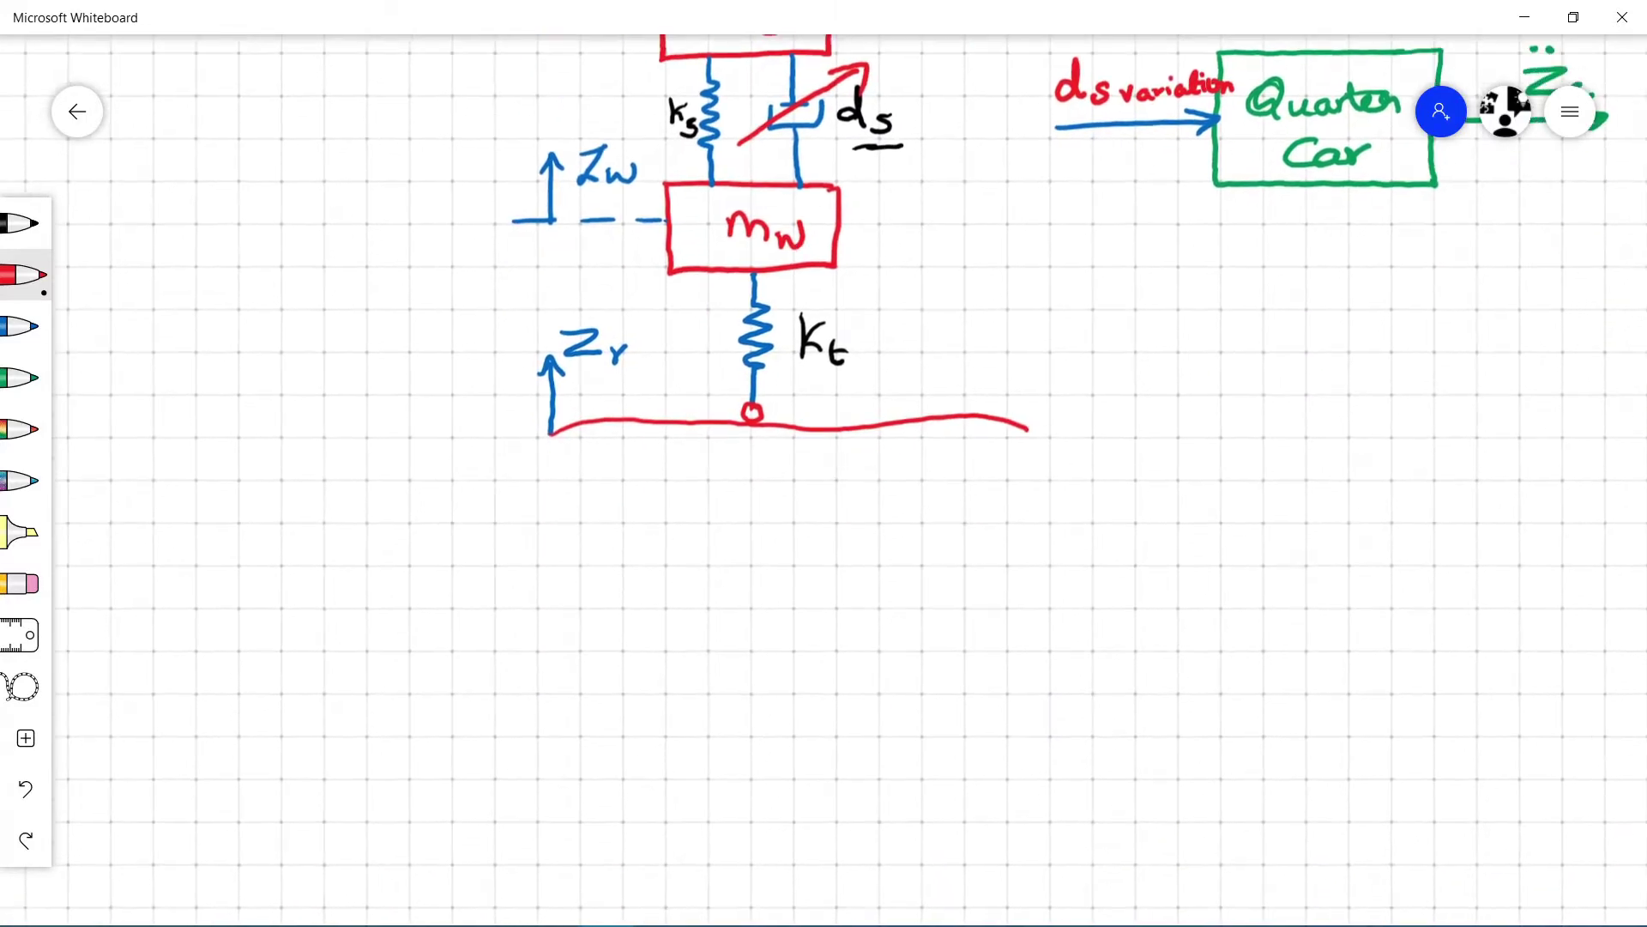
Write the underlined heading "2. Constants:" in black below the quarter car sketch.
{"action": "left_click", "coordinate": [22, 223]}
{"action": "left_click_drag", "start_coordinate": [379, 477], "coordinate": [356, 513]}
{"action": "left_click_drag", "start_coordinate": [376, 502], "coordinate": [605, 508]}
{"action": "left_click_drag", "start_coordinate": [230, 485], "coordinate": [262, 514]}
{"action": "left_click_drag", "start_coordinate": [348, 530], "coordinate": [579, 520]}
{"action": "left_click", "coordinate": [626, 506]}
Write "Mass of Chassis (mc) (kg)" in blue as the first entry under the Constants heading.
{"action": "left_click", "coordinate": [22, 326]}
{"action": "mouse_move", "coordinate": [432, 573]}
{"action": "left_mouse_down"}
{"action": "mouse_move", "coordinate": [426, 605]}
{"action": "mouse_move", "coordinate": [481, 566]}
{"action": "left_mouse_up"}
{"action": "mouse_move", "coordinate": [480, 592]}
{"action": "left_mouse_down"}
{"action": "mouse_move", "coordinate": [597, 601]}
{"action": "mouse_move", "coordinate": [588, 648]}
{"action": "left_mouse_up"}
{"action": "left_click_drag", "start_coordinate": [678, 570], "coordinate": [794, 596]}
{"action": "left_click_drag", "start_coordinate": [837, 588], "coordinate": [944, 605]}
{"action": "left_click_drag", "start_coordinate": [1060, 550], "coordinate": [1090, 626]}
{"action": "left_click_drag", "start_coordinate": [1111, 566], "coordinate": [1117, 611]}
Write "Mass of Wheel/axle (mw) (kg)" in blue below the chassis mass entry.
{"action": "left_click_drag", "start_coordinate": [415, 699], "coordinate": [525, 697]}
{"action": "left_click_drag", "start_coordinate": [577, 682], "coordinate": [605, 730]}
{"action": "left_click_drag", "start_coordinate": [648, 656], "coordinate": [768, 697]}
{"action": "left_click_drag", "start_coordinate": [811, 639], "coordinate": [777, 721]}
{"action": "left_click_drag", "start_coordinate": [785, 686], "coordinate": [871, 690]}
{"action": "mouse_move", "coordinate": [922, 686]}
{"action": "left_mouse_down"}
{"action": "mouse_move", "coordinate": [964, 678]}
{"action": "mouse_move", "coordinate": [914, 710]}
{"action": "left_mouse_up"}
{"action": "left_click_drag", "start_coordinate": [970, 680], "coordinate": [997, 686]}
{"action": "left_click_drag", "start_coordinate": [1006, 656], "coordinate": [1012, 702]}
{"action": "left_click_drag", "start_coordinate": [1060, 643], "coordinate": [1054, 697]}
{"action": "mouse_move", "coordinate": [1071, 639]}
{"action": "left_mouse_down"}
{"action": "mouse_move", "coordinate": [1100, 691]}
{"action": "mouse_move", "coordinate": [1142, 704]}
{"action": "left_mouse_up"}
Write "Spring Stiffness (ks) N/m" in blue as the third constant.
{"action": "scroll", "coordinate": [824, 463], "scroll_direction": "down", "scroll_amount": 4}
{"action": "mouse_move", "coordinate": [422, 405]}
{"action": "left_mouse_down"}
{"action": "mouse_move", "coordinate": [568, 424]}
{"action": "mouse_move", "coordinate": [567, 470]}
{"action": "left_mouse_up"}
{"action": "mouse_move", "coordinate": [659, 401]}
{"action": "left_mouse_down"}
{"action": "mouse_move", "coordinate": [695, 438]}
{"action": "mouse_move", "coordinate": [755, 403]}
{"action": "left_mouse_up"}
{"action": "left_click_drag", "start_coordinate": [755, 433], "coordinate": [836, 442]}
{"action": "mouse_move", "coordinate": [937, 393]}
{"action": "left_mouse_down"}
{"action": "mouse_move", "coordinate": [963, 429]}
{"action": "mouse_move", "coordinate": [909, 450]}
{"action": "left_mouse_up"}
{"action": "mouse_move", "coordinate": [984, 425]}
{"action": "left_mouse_down"}
{"action": "mouse_move", "coordinate": [973, 442]}
{"action": "mouse_move", "coordinate": [995, 448]}
{"action": "left_mouse_up"}
{"action": "mouse_move", "coordinate": [1077, 404]}
{"action": "left_mouse_down"}
{"action": "mouse_move", "coordinate": [1079, 439]}
{"action": "mouse_move", "coordinate": [1114, 399]}
{"action": "left_mouse_up"}
{"action": "mouse_move", "coordinate": [1144, 394]}
{"action": "left_mouse_down"}
{"action": "mouse_move", "coordinate": [1120, 451]}
{"action": "mouse_move", "coordinate": [1191, 439]}
{"action": "left_mouse_up"}
Write "Tire Spring Stiffness (kt) N/m" in blue below the spring stiffness entry.
{"action": "left_click_drag", "start_coordinate": [397, 490], "coordinate": [487, 519]}
{"action": "mouse_move", "coordinate": [549, 490]}
{"action": "left_mouse_down"}
{"action": "mouse_move", "coordinate": [556, 553]}
{"action": "mouse_move", "coordinate": [662, 541]}
{"action": "left_mouse_up"}
{"action": "left_click_drag", "start_coordinate": [721, 480], "coordinate": [687, 523]}
{"action": "left_click_drag", "start_coordinate": [737, 482], "coordinate": [894, 517]}
{"action": "left_click_drag", "start_coordinate": [948, 472], "coordinate": [939, 533]}
{"action": "mouse_move", "coordinate": [964, 480]}
{"action": "left_mouse_down"}
{"action": "mouse_move", "coordinate": [974, 515]}
{"action": "mouse_move", "coordinate": [1026, 533]}
{"action": "left_mouse_up"}
{"action": "left_click_drag", "start_coordinate": [1096, 525], "coordinate": [1197, 527]}
Write "Damping Coefficient (input)" in blue as the last entry of the constants list.
{"action": "left_click_drag", "start_coordinate": [419, 576], "coordinate": [429, 573]}
{"action": "left_click_drag", "start_coordinate": [489, 597], "coordinate": [626, 601]}
{"action": "left_click_drag", "start_coordinate": [719, 570], "coordinate": [695, 610]}
{"action": "left_click_drag", "start_coordinate": [700, 597], "coordinate": [929, 605]}
{"action": "mouse_move", "coordinate": [935, 600]}
{"action": "left_mouse_down"}
{"action": "mouse_move", "coordinate": [995, 588]}
{"action": "mouse_move", "coordinate": [1006, 604]}
{"action": "left_mouse_up"}
{"action": "left_click_drag", "start_coordinate": [989, 586], "coordinate": [1016, 582]}
{"action": "left_click_drag", "start_coordinate": [1018, 568], "coordinate": [1021, 609]}
{"action": "left_click_drag", "start_coordinate": [919, 573], "coordinate": [916, 614]}
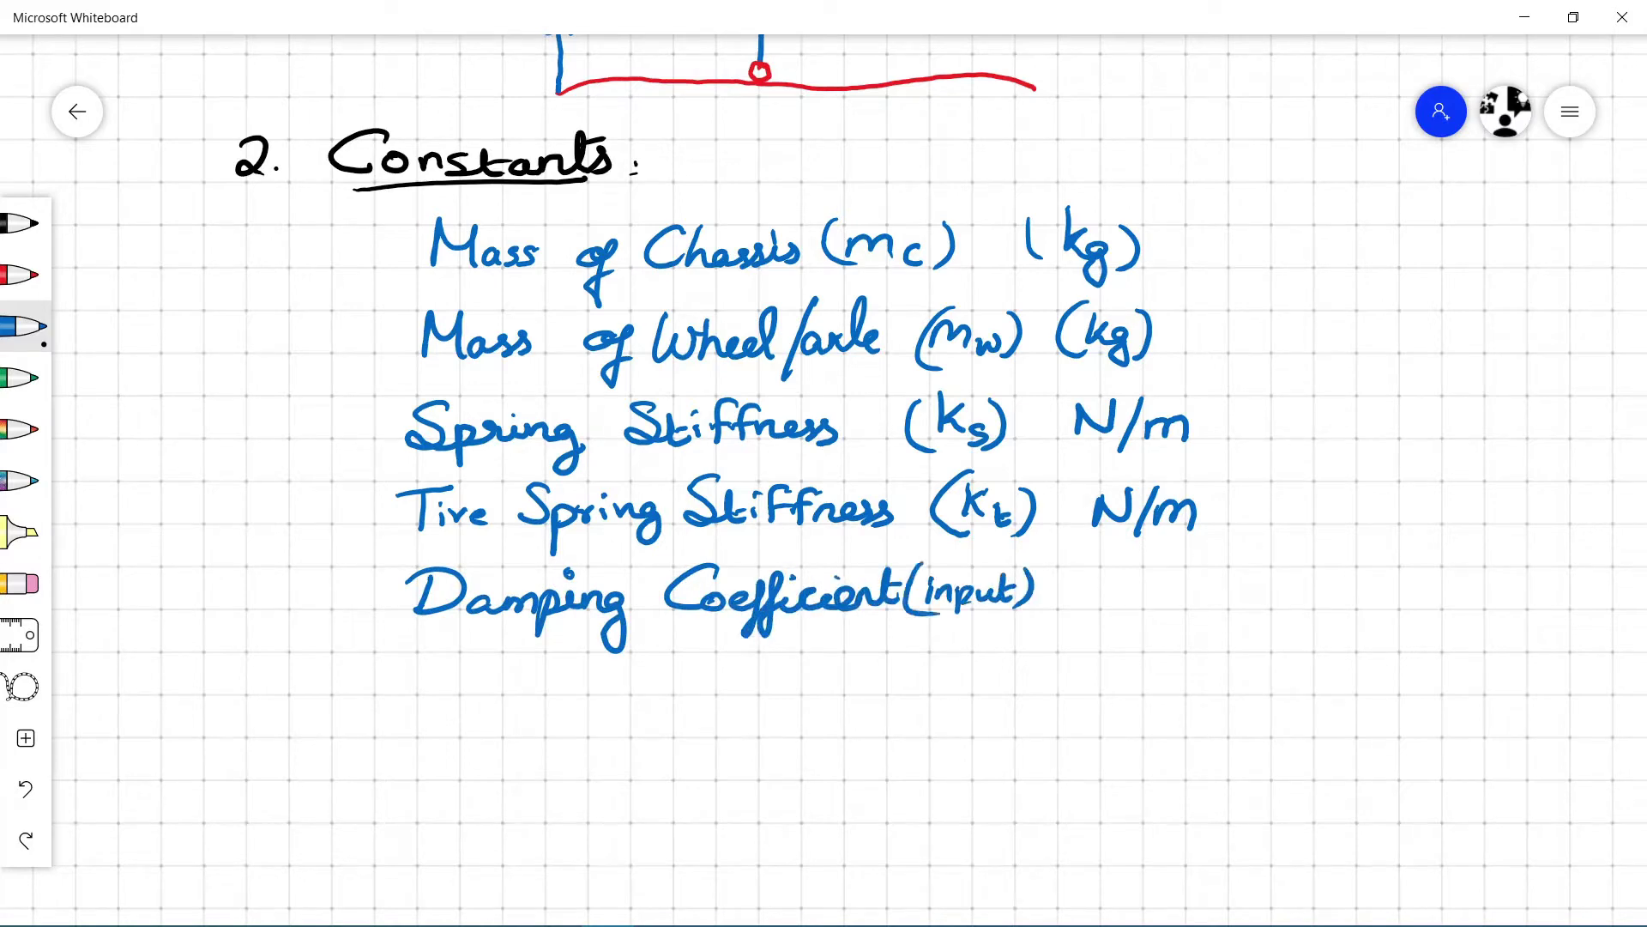
Mark the damping coefficient entry with an arrow from the word "Variable" and enclose the whole line in parentheses.
{"action": "left_click_drag", "start_coordinate": [1181, 592], "coordinate": [1066, 592]}
{"action": "left_click_drag", "start_coordinate": [1113, 578], "coordinate": [1113, 606]}
{"action": "mouse_move", "coordinate": [1224, 566]}
{"action": "left_mouse_down"}
{"action": "mouse_move", "coordinate": [1292, 606]}
{"action": "mouse_move", "coordinate": [1403, 592]}
{"action": "left_mouse_up"}
{"action": "left_click_drag", "start_coordinate": [397, 564], "coordinate": [388, 643]}
{"action": "mouse_move", "coordinate": [1438, 553]}
{"action": "left_mouse_down"}
{"action": "mouse_move", "coordinate": [1456, 586]}
{"action": "mouse_move", "coordinate": [1439, 652]}
{"action": "left_mouse_up"}
Write the black heading "3. Input Variable: u(t)" below the constants list.
{"action": "left_click_drag", "start_coordinate": [772, 721], "coordinate": [818, 479]}
{"action": "left_click", "coordinate": [22, 223]}
{"action": "mouse_move", "coordinate": [319, 449]}
{"action": "left_mouse_down"}
{"action": "mouse_move", "coordinate": [335, 468]}
{"action": "mouse_move", "coordinate": [319, 486]}
{"action": "left_mouse_up"}
{"action": "left_click_drag", "start_coordinate": [423, 432], "coordinate": [423, 489]}
{"action": "left_click_drag", "start_coordinate": [435, 470], "coordinate": [546, 480]}
{"action": "mouse_move", "coordinate": [589, 446]}
{"action": "left_mouse_down"}
{"action": "mouse_move", "coordinate": [661, 484]}
{"action": "mouse_move", "coordinate": [936, 494]}
{"action": "left_mouse_up"}
{"action": "left_click_drag", "start_coordinate": [957, 454], "coordinate": [1004, 493]}
Write the equation "u(t) = ds (t)" in black under the Input Variable heading.
{"action": "left_click_drag", "start_coordinate": [508, 544], "coordinate": [599, 573]}
{"action": "left_click_drag", "start_coordinate": [644, 563], "coordinate": [661, 554]}
{"action": "left_click_drag", "start_coordinate": [768, 521], "coordinate": [763, 573]}
{"action": "mouse_move", "coordinate": [797, 551]}
{"action": "left_mouse_down"}
{"action": "mouse_move", "coordinate": [776, 575]}
{"action": "mouse_move", "coordinate": [871, 571]}
{"action": "left_mouse_up"}
{"action": "left_click_drag", "start_coordinate": [885, 538], "coordinate": [878, 582]}
Write "Damping Coefficient." in blue beside the u(t) = ds (t) equation.
{"action": "left_click_drag", "start_coordinate": [824, 721], "coordinate": [772, 503]}
{"action": "left_click", "coordinate": [21, 326]}
{"action": "mouse_move", "coordinate": [904, 323]}
{"action": "left_mouse_down"}
{"action": "mouse_move", "coordinate": [903, 353]}
{"action": "mouse_move", "coordinate": [1069, 350]}
{"action": "mouse_move", "coordinate": [1112, 386]}
{"action": "left_mouse_up"}
{"action": "mouse_move", "coordinate": [1201, 322]}
{"action": "left_mouse_down"}
{"action": "mouse_move", "coordinate": [1205, 357]}
{"action": "mouse_move", "coordinate": [1403, 348]}
{"action": "left_mouse_up"}
{"action": "left_click", "coordinate": [1420, 350]}
Write the black heading "4. Output Variable (y(t))" below the input variable equation.
{"action": "left_click", "coordinate": [21, 223]}
{"action": "mouse_move", "coordinate": [279, 453]}
{"action": "left_mouse_down"}
{"action": "mouse_move", "coordinate": [260, 485]}
{"action": "mouse_move", "coordinate": [288, 476]}
{"action": "left_mouse_up"}
{"action": "mouse_move", "coordinate": [382, 437]}
{"action": "left_mouse_down"}
{"action": "mouse_move", "coordinate": [556, 481]}
{"action": "mouse_move", "coordinate": [652, 438]}
{"action": "left_mouse_up"}
{"action": "left_click_drag", "start_coordinate": [652, 467], "coordinate": [808, 480]}
{"action": "left_click_drag", "start_coordinate": [881, 425], "coordinate": [875, 487]}
{"action": "left_click_drag", "start_coordinate": [924, 445], "coordinate": [924, 481]}
{"action": "left_click_drag", "start_coordinate": [957, 450], "coordinate": [958, 478]}
{"action": "left_click_drag", "start_coordinate": [987, 440], "coordinate": [971, 491]}
Write Zc with two dots above it and "= Chassis acceleration." in blue under the Output Variable heading.
{"action": "left_click", "coordinate": [22, 326]}
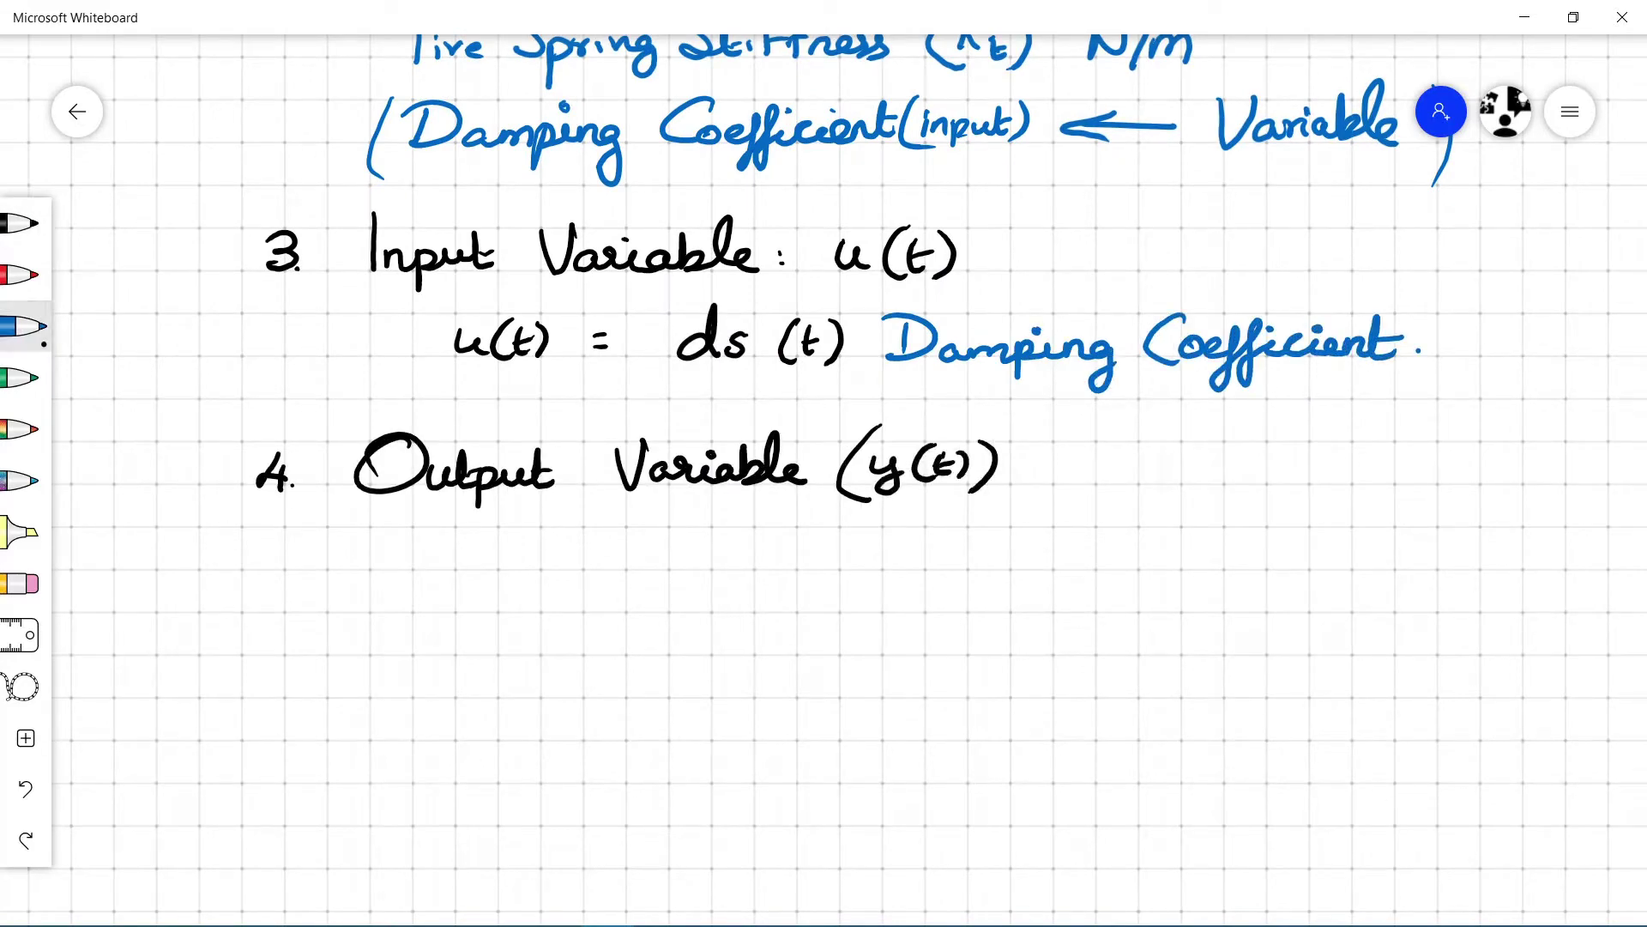
{"action": "left_click_drag", "start_coordinate": [823, 657], "coordinate": [753, 601]}
{"action": "right_click", "coordinate": [820, 905]}
{"action": "mouse_move", "coordinate": [363, 480]}
{"action": "left_mouse_down"}
{"action": "mouse_move", "coordinate": [399, 476]}
{"action": "mouse_move", "coordinate": [421, 515]}
{"action": "left_mouse_up"}
{"action": "left_click_drag", "start_coordinate": [454, 512], "coordinate": [477, 520]}
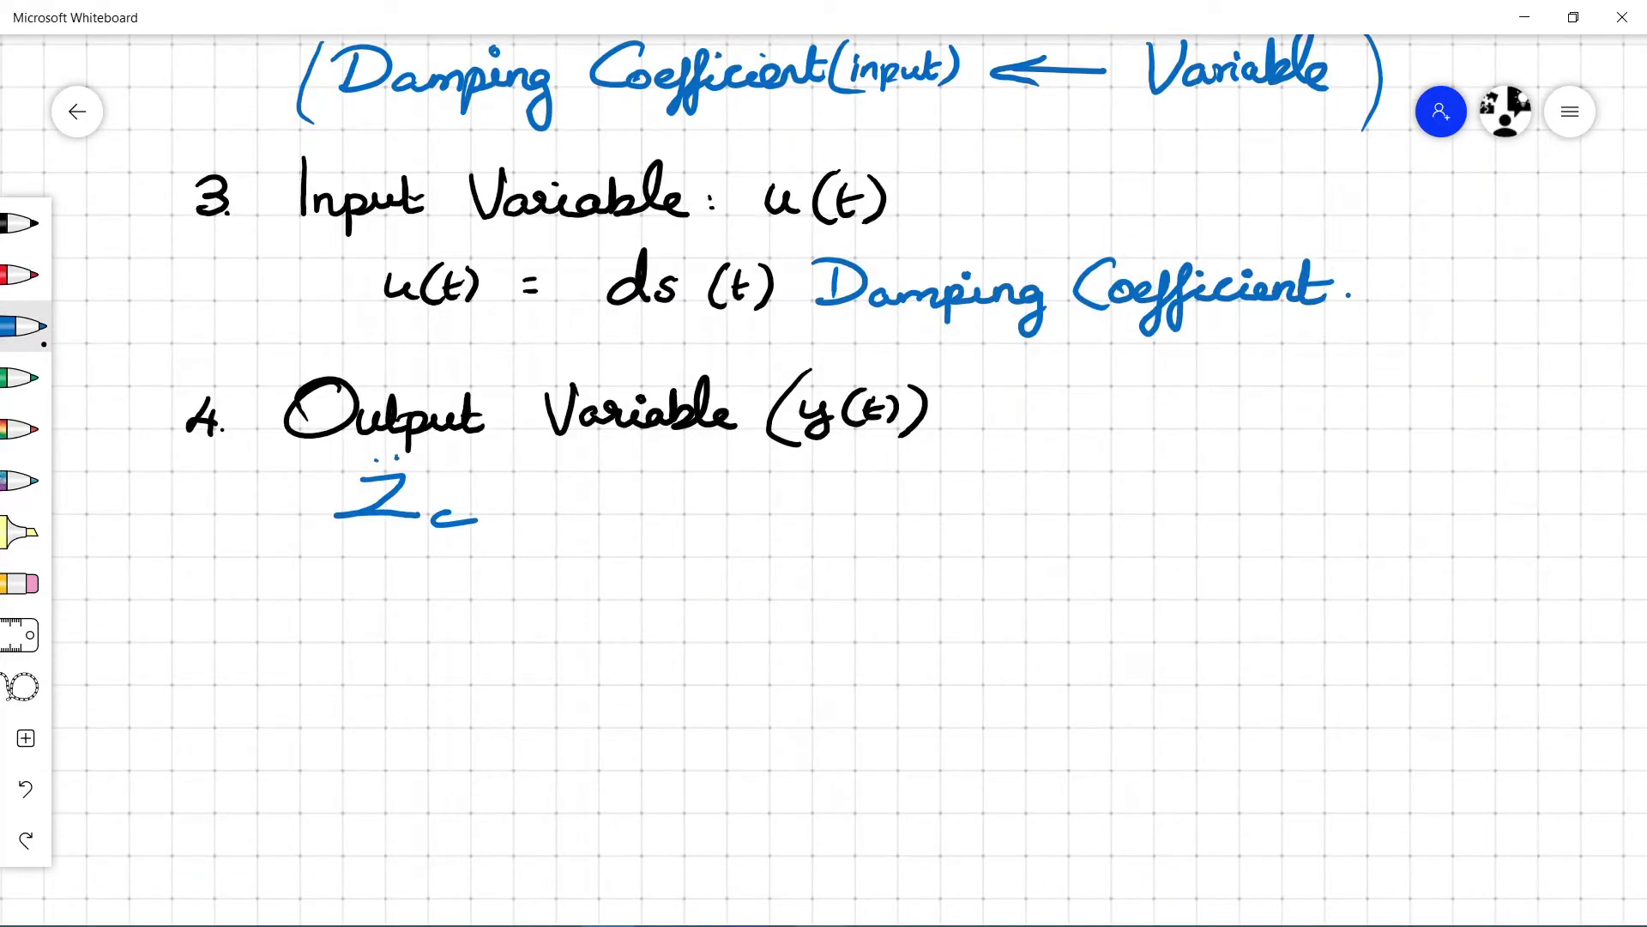
{"action": "mouse_move", "coordinate": [630, 483]}
{"action": "left_mouse_down"}
{"action": "mouse_move", "coordinate": [704, 517]}
{"action": "mouse_move", "coordinate": [1161, 502]}
{"action": "left_mouse_up"}
{"action": "left_click", "coordinate": [1168, 512]}
Write the black heading "5. Equations of Motion:" below the chassis acceleration line.
{"action": "left_click_drag", "start_coordinate": [1100, 693], "coordinate": [1102, 444]}
{"action": "left_click", "coordinate": [22, 223]}
{"action": "left_click_drag", "start_coordinate": [202, 372], "coordinate": [200, 402]}
{"action": "mouse_move", "coordinate": [200, 373]}
{"action": "left_mouse_down"}
{"action": "mouse_move", "coordinate": [252, 357]}
{"action": "mouse_move", "coordinate": [399, 401]}
{"action": "mouse_move", "coordinate": [463, 382]}
{"action": "mouse_move", "coordinate": [794, 369]}
{"action": "mouse_move", "coordinate": [931, 382]}
{"action": "mouse_move", "coordinate": [888, 352]}
{"action": "left_mouse_up"}
{"action": "left_click", "coordinate": [968, 379]}
{"action": "left_click", "coordinate": [969, 390]}
Draw a red block labelled mw under Equations of Motion, with a dashed reference line and an upward arrow labelled Zw.
{"action": "left_click", "coordinate": [21, 326]}
{"action": "scroll", "coordinate": [824, 481], "scroll_direction": "down", "scroll_amount": 2}
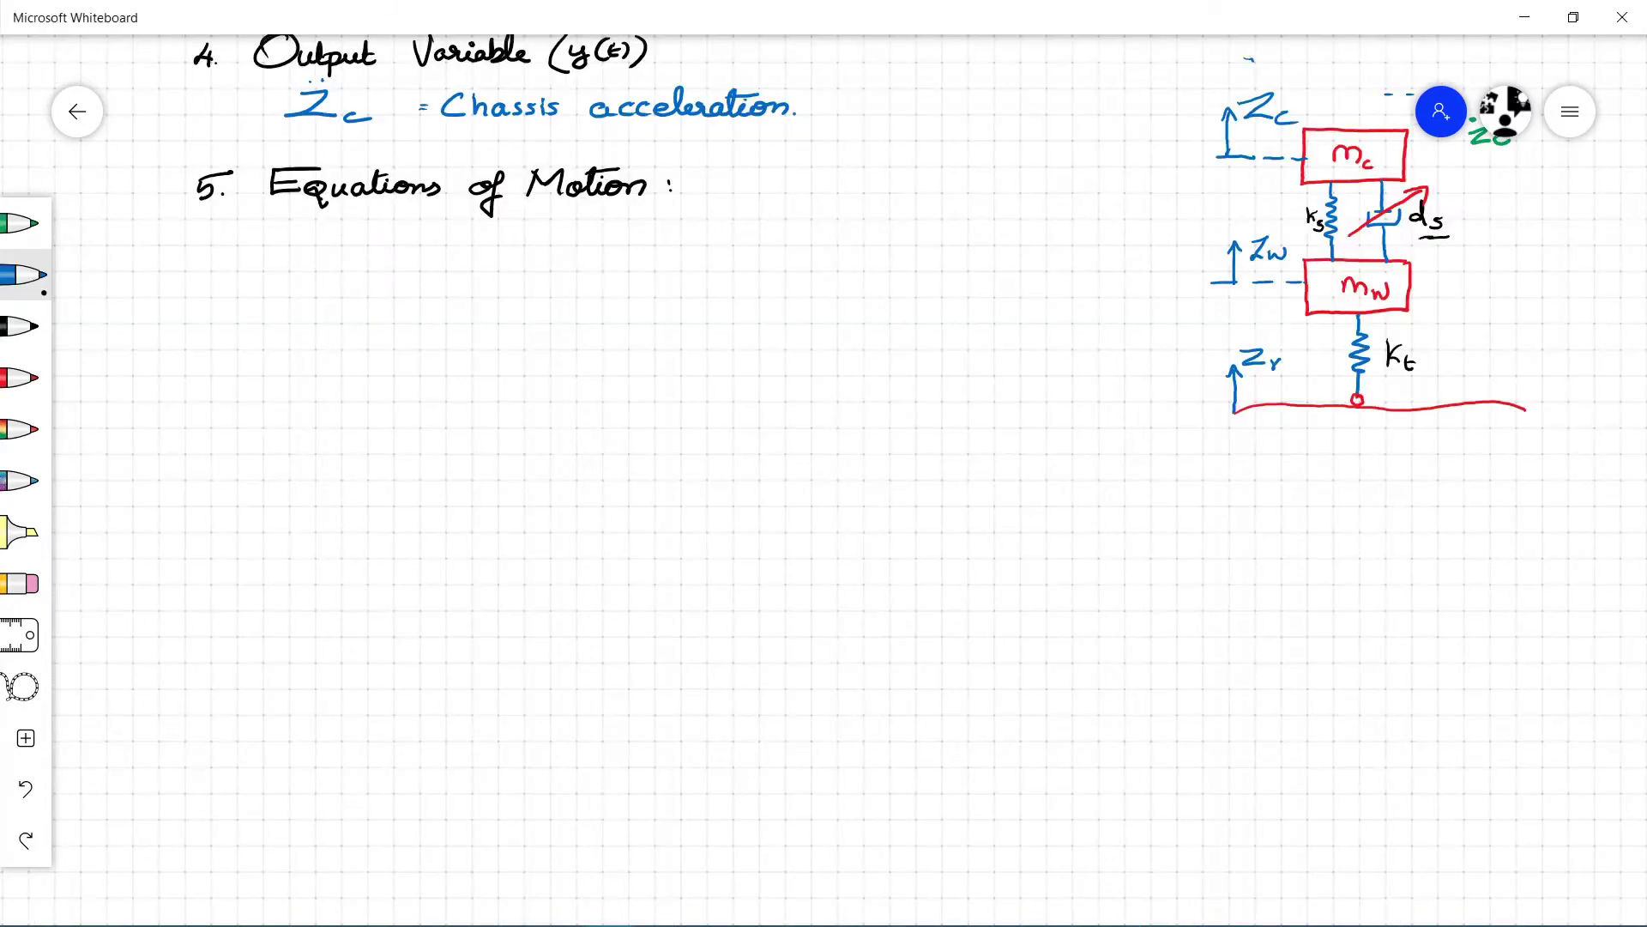
{"action": "left_click", "coordinate": [23, 377]}
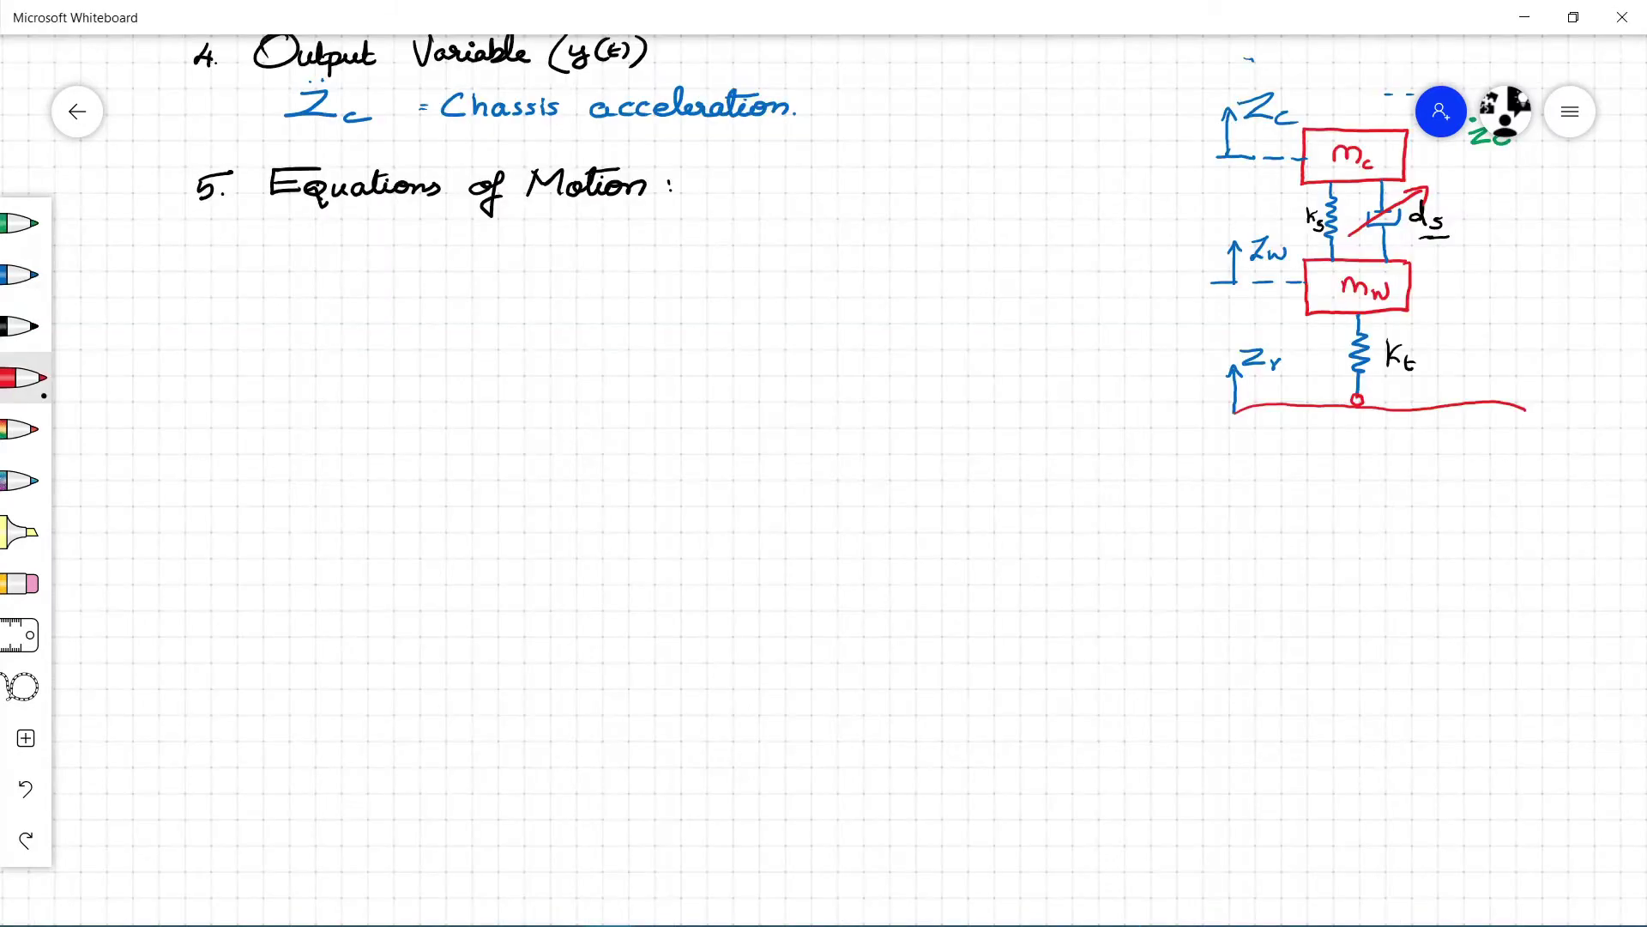
{"action": "left_click_drag", "start_coordinate": [446, 301], "coordinate": [447, 374]}
{"action": "mouse_move", "coordinate": [469, 301]}
{"action": "left_mouse_down"}
{"action": "mouse_move", "coordinate": [576, 297]}
{"action": "mouse_move", "coordinate": [558, 378]}
{"action": "mouse_move", "coordinate": [448, 378]}
{"action": "mouse_move", "coordinate": [534, 331]}
{"action": "left_mouse_up"}
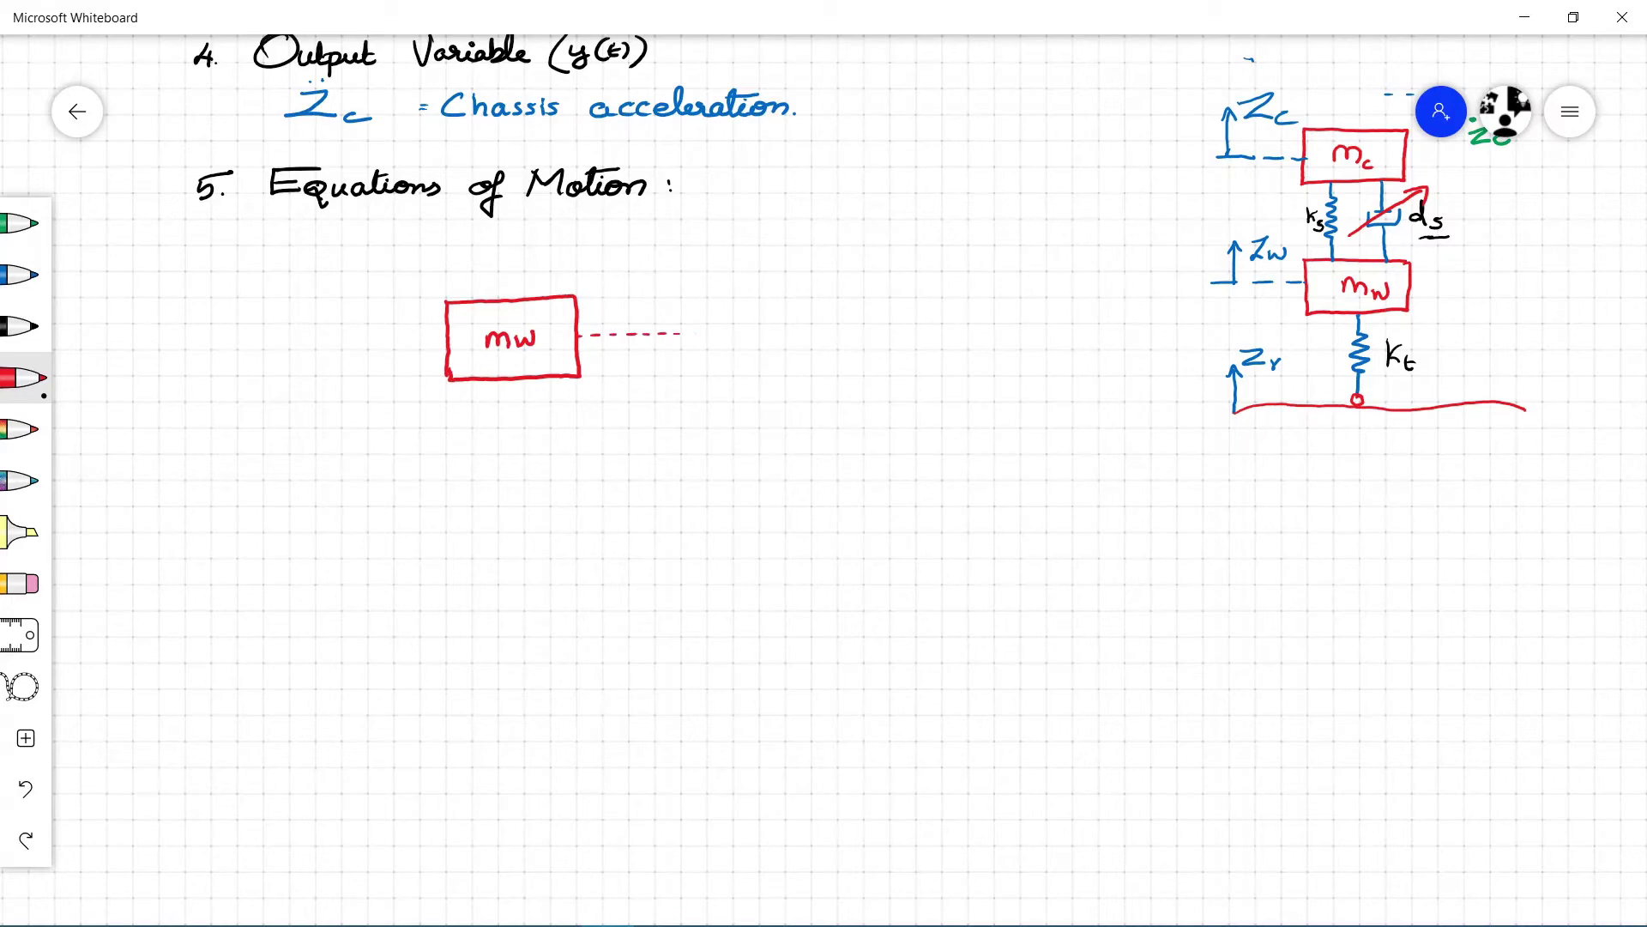
{"action": "left_click_drag", "start_coordinate": [680, 287], "coordinate": [687, 302]}
{"action": "left_click_drag", "start_coordinate": [695, 289], "coordinate": [702, 305]}
Draw two blue downward arrows below the mw block, labelled mw·g and mw·Zw with two dots above the Z.
{"action": "left_click", "coordinate": [24, 275]}
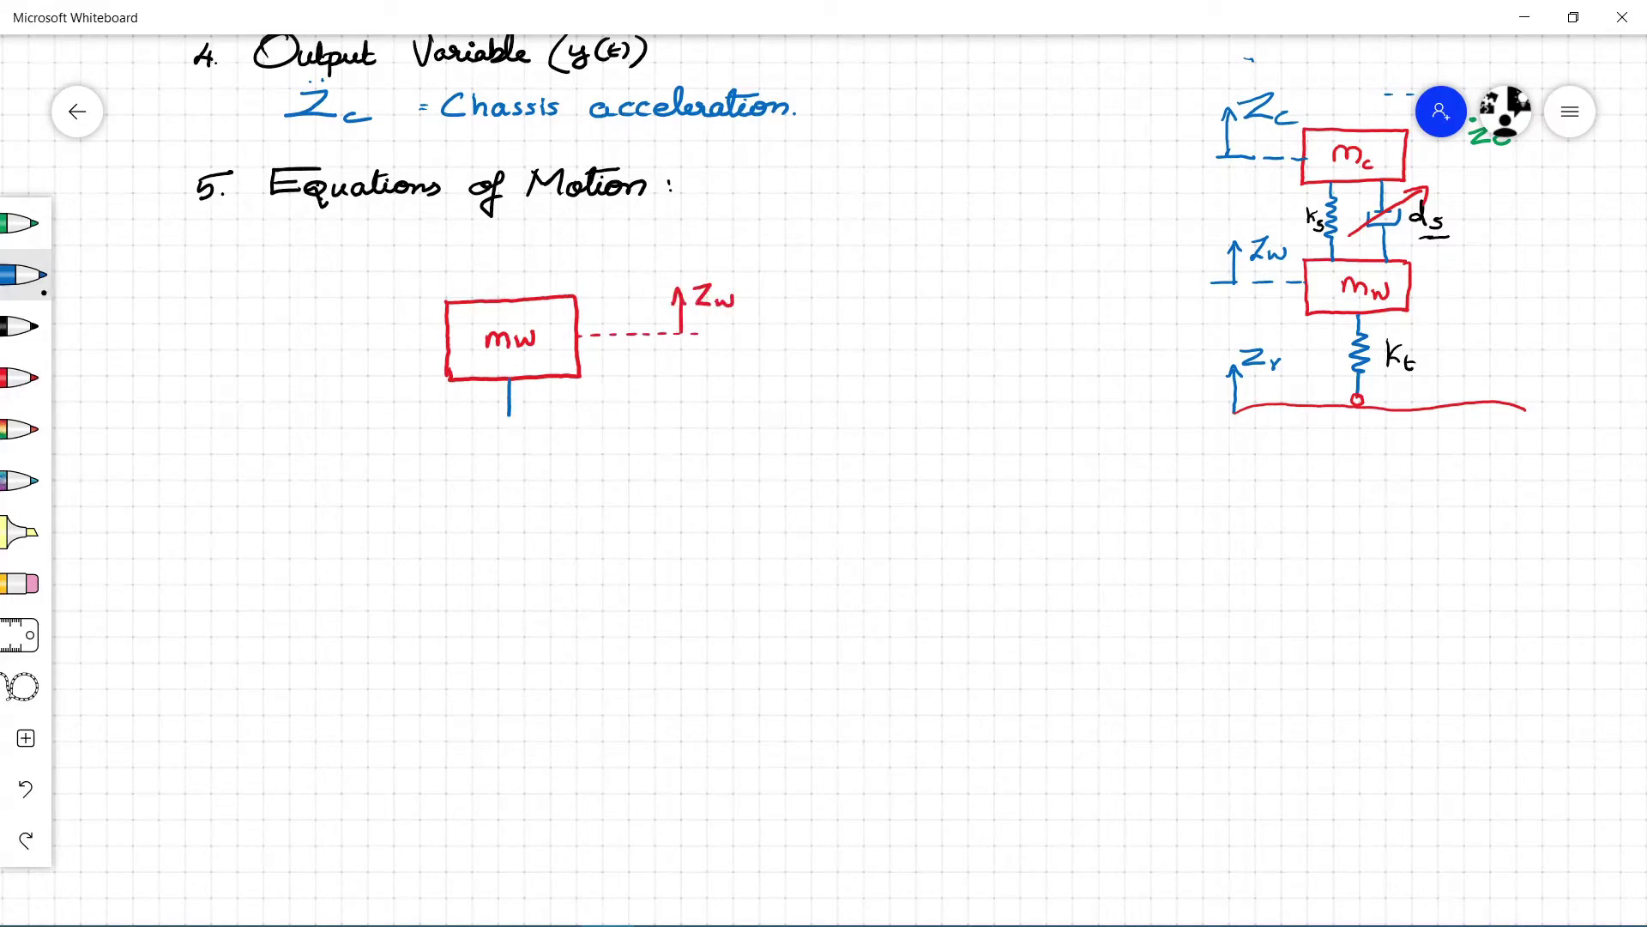
{"action": "left_click_drag", "start_coordinate": [592, 401], "coordinate": [580, 426]}
{"action": "mouse_move", "coordinate": [476, 379]}
{"action": "left_mouse_down"}
{"action": "mouse_move", "coordinate": [476, 448]}
{"action": "mouse_move", "coordinate": [489, 485]}
{"action": "mouse_move", "coordinate": [511, 483]}
{"action": "left_mouse_up"}
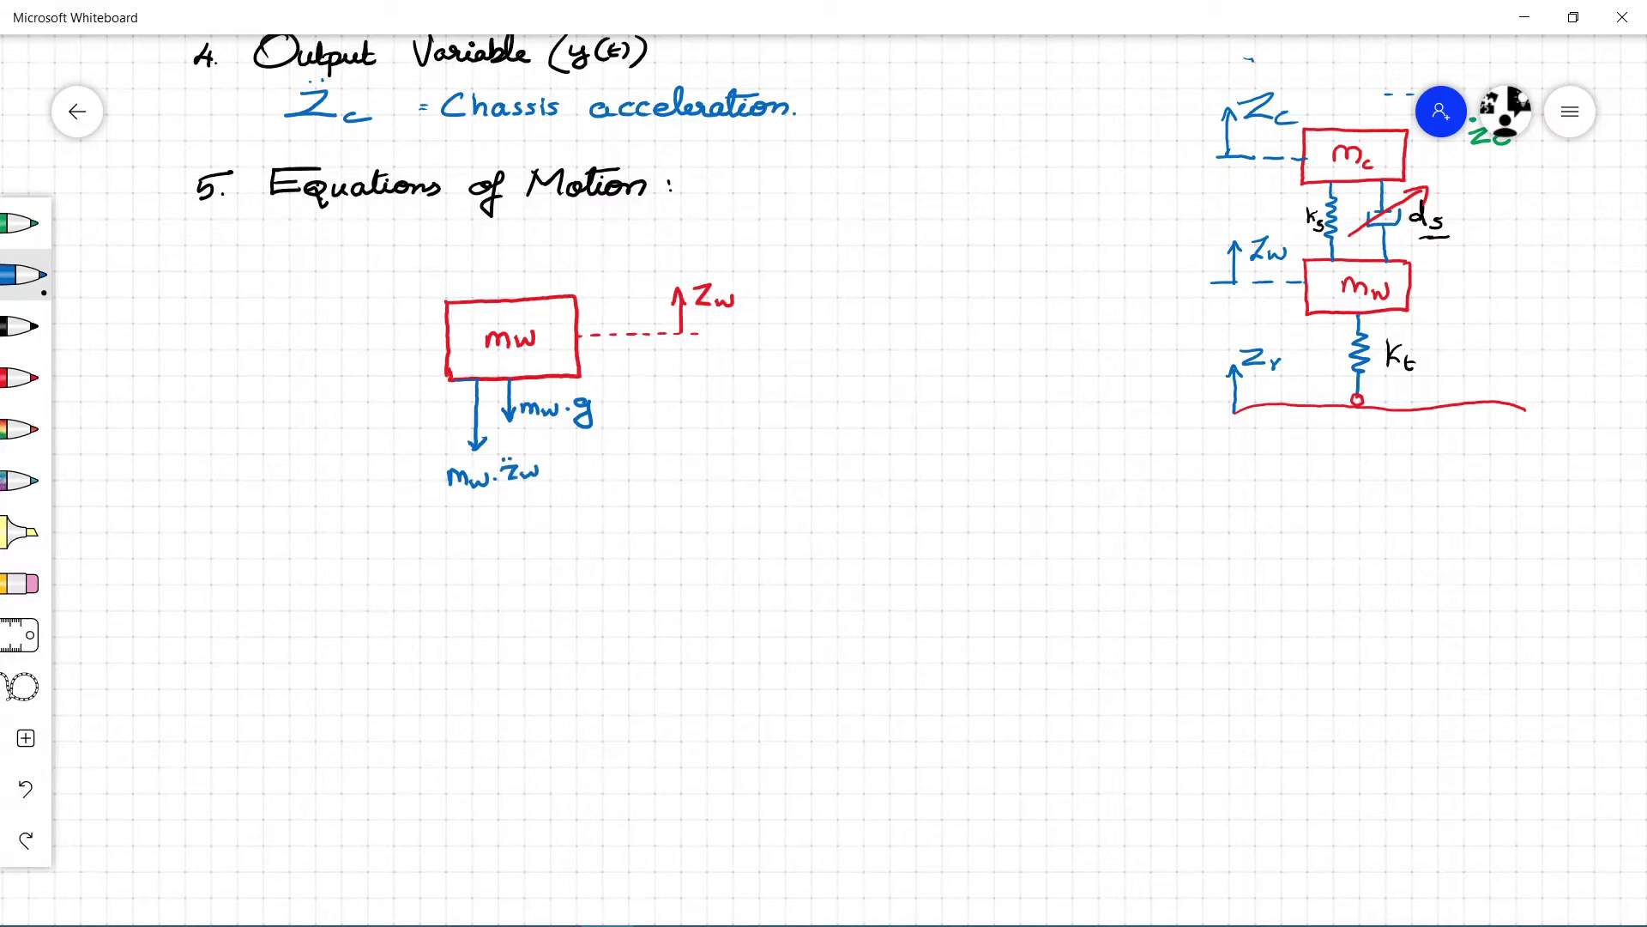
Draw a blue downward arrow onto the top of the mw block and label it Fs.
{"action": "left_click_drag", "start_coordinate": [486, 246], "coordinate": [485, 302]}
{"action": "left_click_drag", "start_coordinate": [503, 237], "coordinate": [501, 262]}
{"action": "left_click_drag", "start_coordinate": [501, 238], "coordinate": [525, 228]}
{"action": "left_click_drag", "start_coordinate": [501, 250], "coordinate": [533, 260]}
Outline the ks spring and ds damper with a yellow dashed box and label it Fs.
{"action": "left_click", "coordinate": [24, 429]}
{"action": "left_click", "coordinate": [24, 429]}
{"action": "left_click", "coordinate": [199, 430]}
{"action": "left_click", "coordinate": [481, 549]}
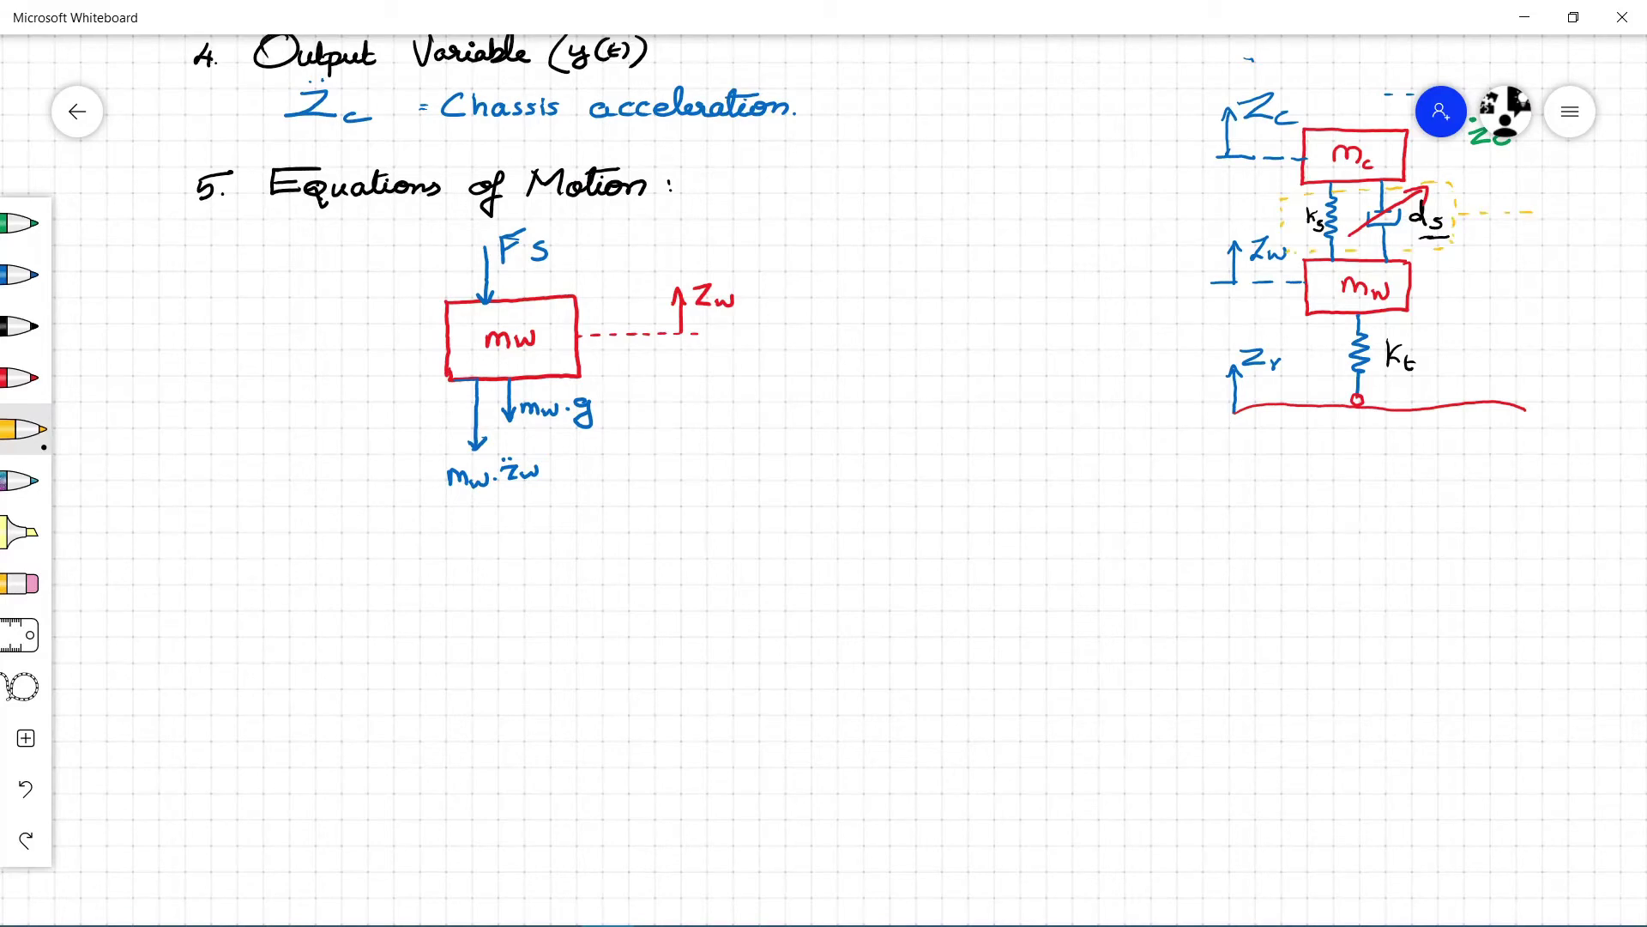
{"action": "left_click_drag", "start_coordinate": [1540, 192], "coordinate": [1540, 227]}
{"action": "left_click_drag", "start_coordinate": [1541, 193], "coordinate": [1574, 191]}
{"action": "left_click_drag", "start_coordinate": [1541, 210], "coordinate": [1569, 227]}
Draw a green upward arrow from the top of the mw block and label it Ft.
{"action": "scroll", "coordinate": [262, 268], "scroll_direction": "down", "scroll_amount": 1}
{"action": "left_click", "coordinate": [24, 378]}
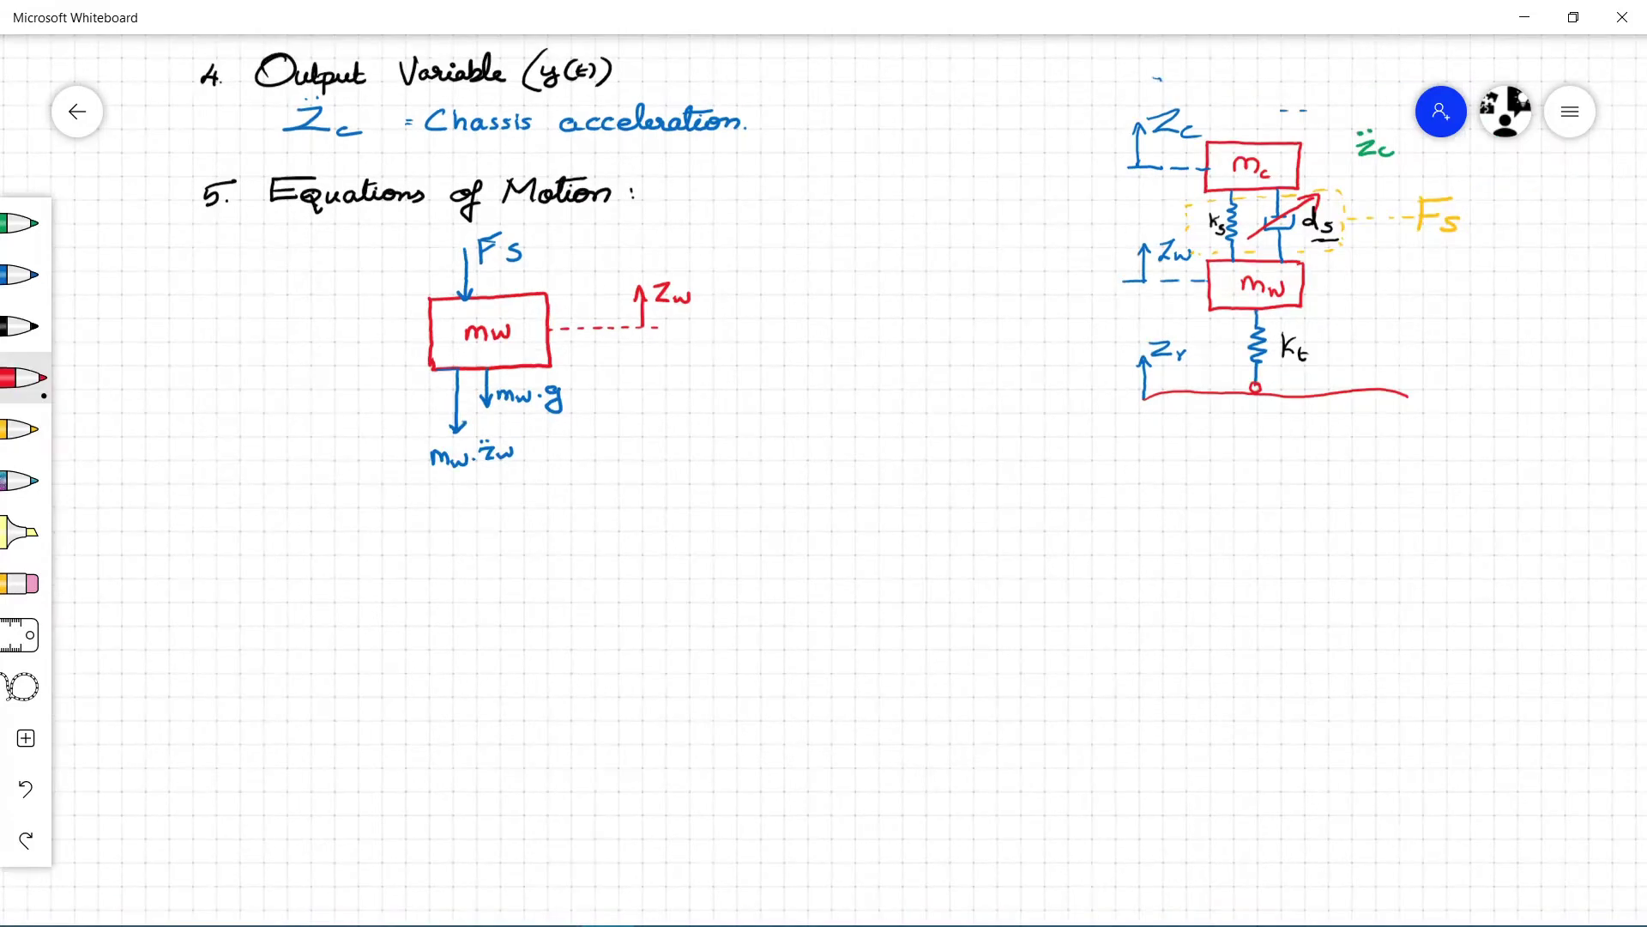
{"action": "left_click", "coordinate": [24, 223]}
{"action": "left_click_drag", "start_coordinate": [538, 233], "coordinate": [537, 292]}
{"action": "left_click_drag", "start_coordinate": [562, 234], "coordinate": [559, 259]}
{"action": "mouse_move", "coordinate": [557, 232]}
{"action": "left_mouse_down"}
{"action": "mouse_move", "coordinate": [584, 224]}
{"action": "mouse_move", "coordinate": [581, 243]}
{"action": "left_mouse_up"}
{"action": "left_click_drag", "start_coordinate": [590, 245], "coordinate": [594, 269]}
{"action": "left_click_drag", "start_coordinate": [584, 255], "coordinate": [604, 254]}
Outline the kt tire spring with a green dashed box and add an upward arrow labelled Ft beside it.
{"action": "left_click_drag", "start_coordinate": [1229, 327], "coordinate": [1251, 319]}
{"action": "left_click_drag", "start_coordinate": [1259, 322], "coordinate": [1279, 321]}
{"action": "left_click_drag", "start_coordinate": [1285, 319], "coordinate": [1300, 318]}
{"action": "left_click_drag", "start_coordinate": [1311, 317], "coordinate": [1314, 334]}
{"action": "left_click_drag", "start_coordinate": [1217, 378], "coordinate": [1237, 377]}
{"action": "mouse_move", "coordinate": [1354, 359]}
{"action": "left_mouse_down"}
{"action": "mouse_move", "coordinate": [1356, 313]}
{"action": "mouse_move", "coordinate": [1402, 326]}
{"action": "left_mouse_up"}
{"action": "left_click_drag", "start_coordinate": [1381, 343], "coordinate": [1397, 341]}
{"action": "left_click_drag", "start_coordinate": [1402, 342], "coordinate": [1404, 359]}
{"action": "left_click_drag", "start_coordinate": [1396, 351], "coordinate": [1413, 350]}
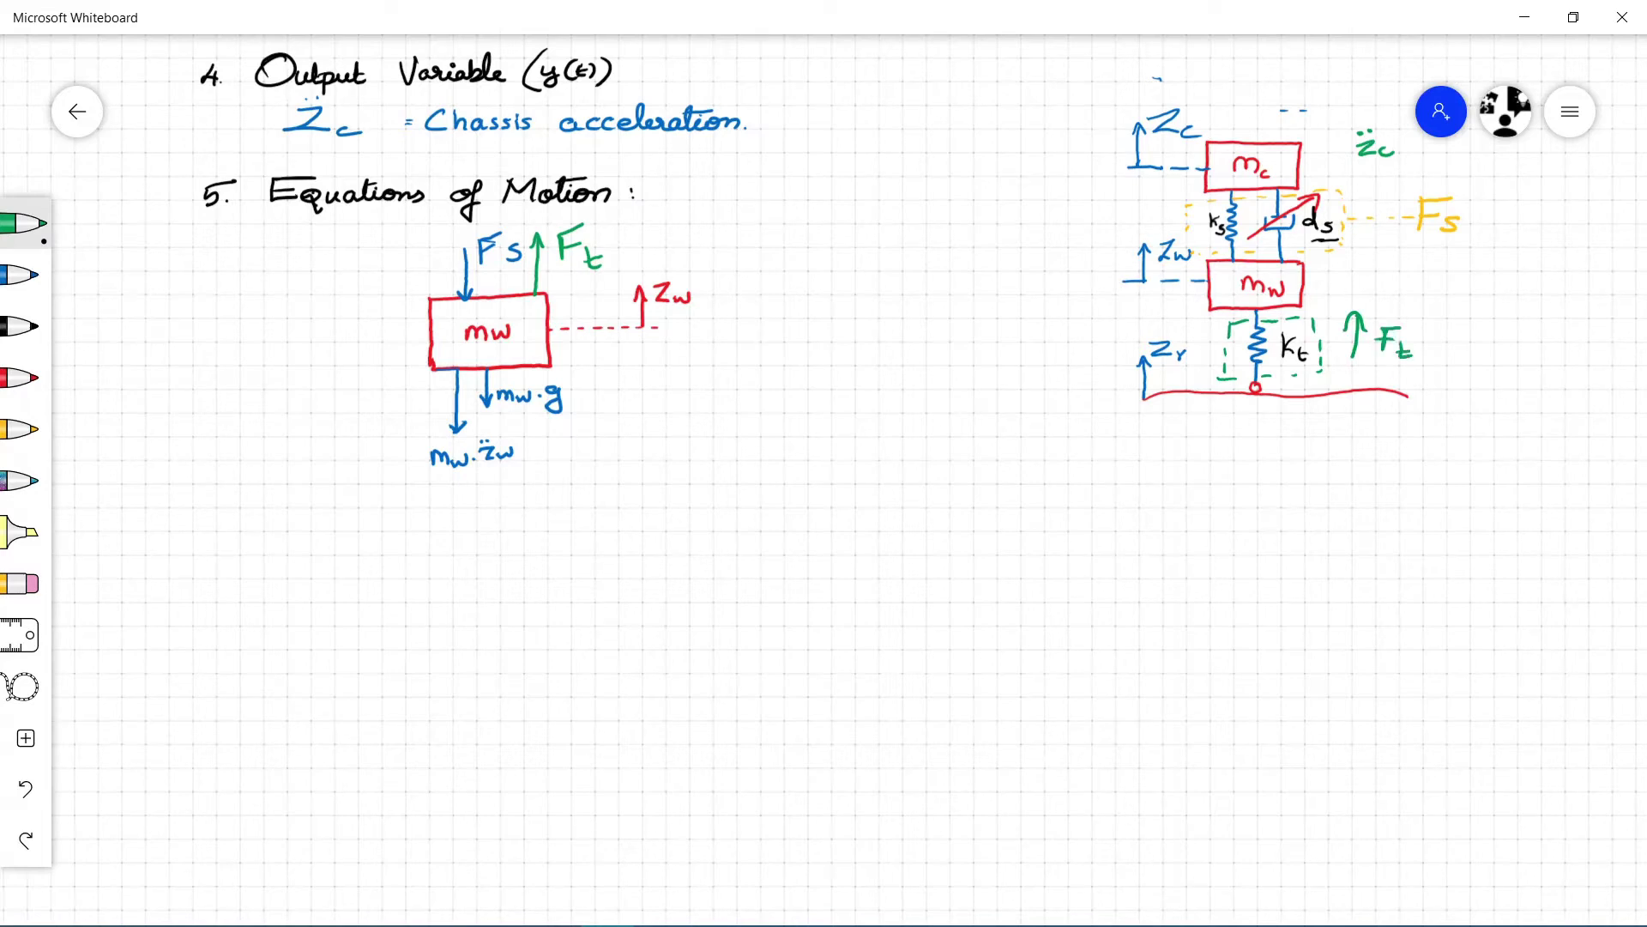
Write the force balance "ΣF = 0" in black beside the mw free body diagram.
{"action": "scroll", "coordinate": [815, 240], "scroll_direction": "down", "scroll_amount": 1}
{"action": "scroll", "coordinate": [815, 240], "scroll_direction": "up", "scroll_amount": 1}
{"action": "left_click", "coordinate": [21, 326]}
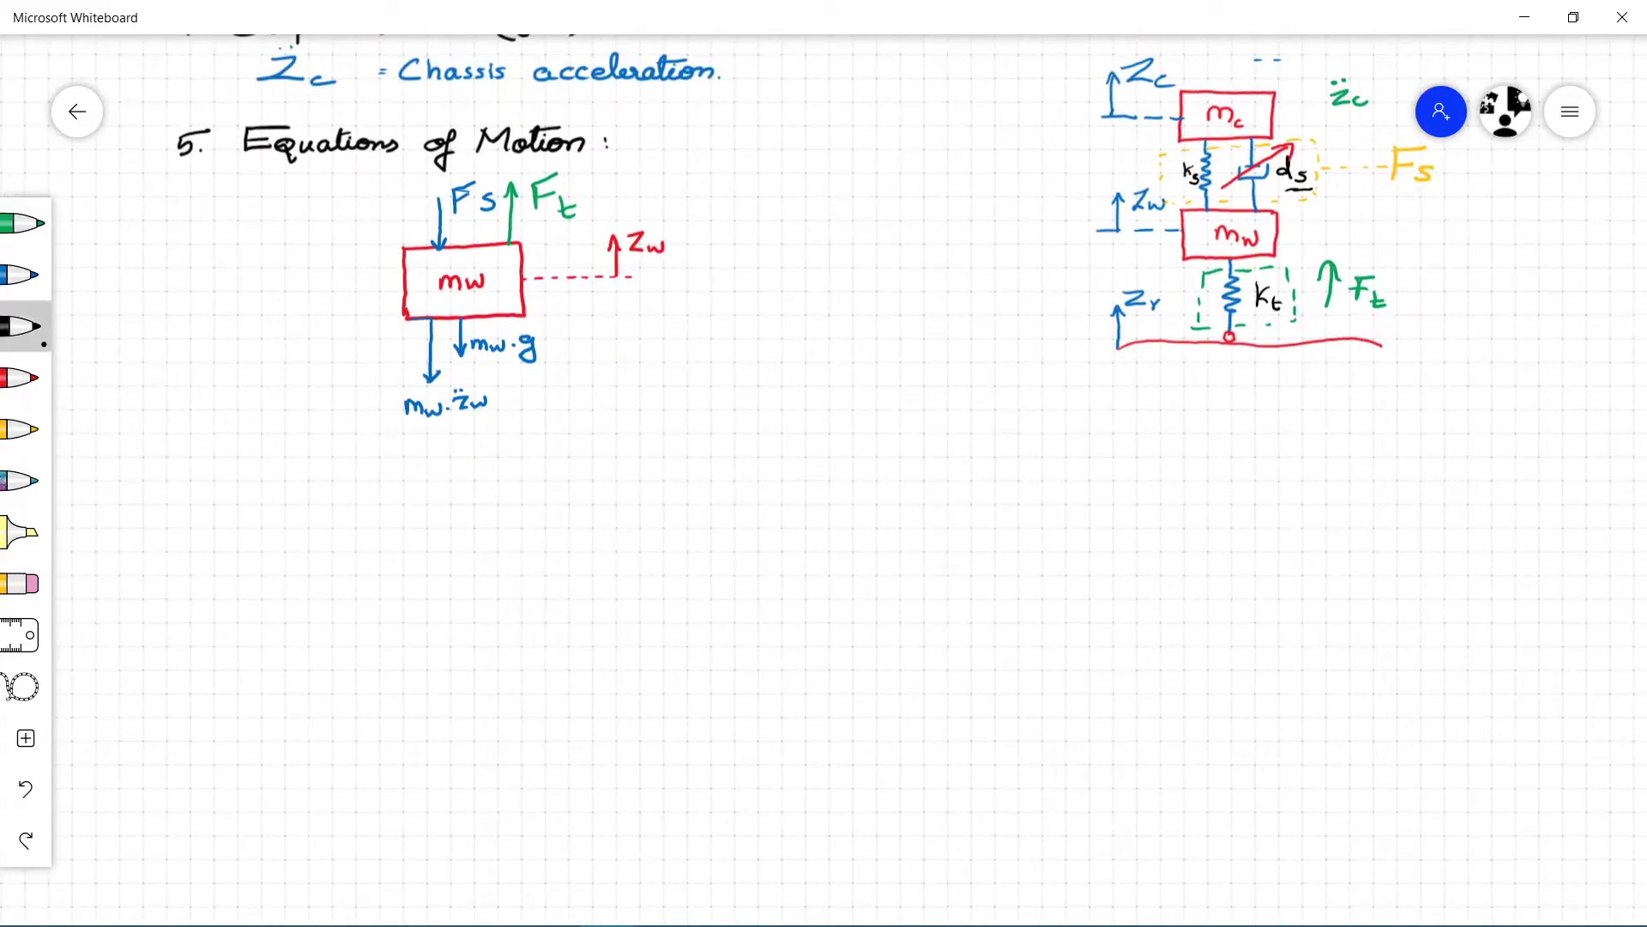
{"action": "left_click_drag", "start_coordinate": [777, 219], "coordinate": [777, 243]}
{"action": "mouse_move", "coordinate": [792, 221]}
{"action": "left_mouse_down"}
{"action": "mouse_move", "coordinate": [791, 241]}
{"action": "mouse_move", "coordinate": [811, 219]}
{"action": "left_mouse_up"}
{"action": "left_click_drag", "start_coordinate": [825, 233], "coordinate": [837, 233]}
{"action": "left_click_drag", "start_coordinate": [827, 240], "coordinate": [866, 228]}
{"action": "left_click_drag", "start_coordinate": [791, 238], "coordinate": [790, 254]}
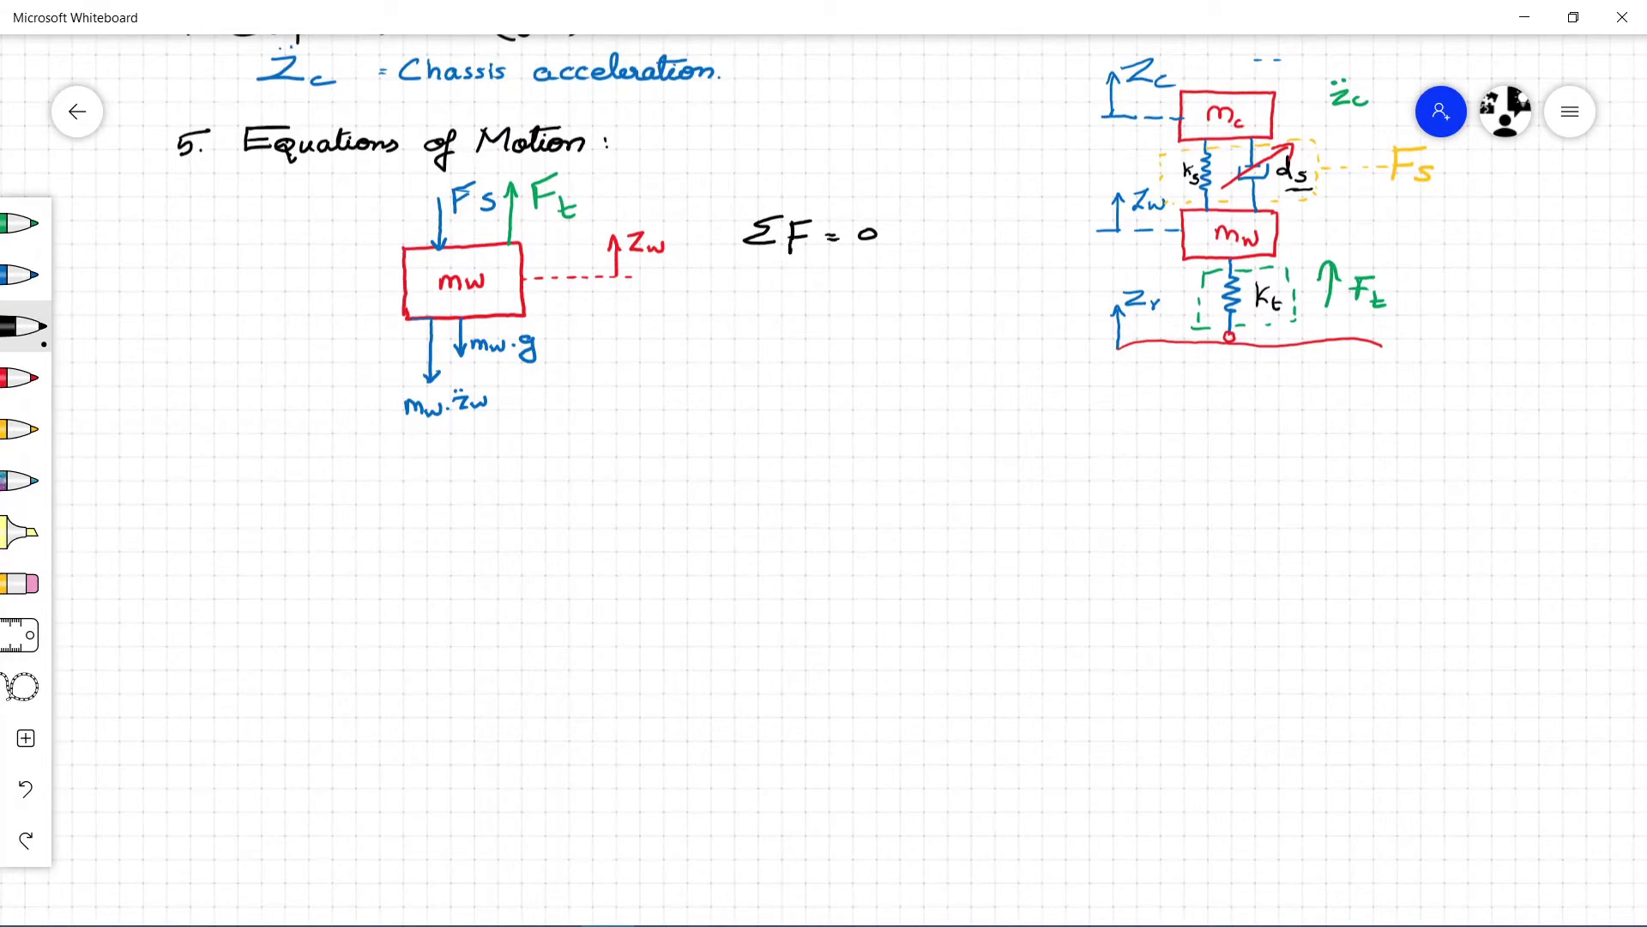
Write mw·Zw (two dots above Z) + mw·g + Fs = Ft in black and number it with a circled 1.
{"action": "left_click_drag", "start_coordinate": [694, 336], "coordinate": [770, 339]}
{"action": "mouse_move", "coordinate": [771, 332]}
{"action": "left_mouse_down"}
{"action": "mouse_move", "coordinate": [882, 352]}
{"action": "mouse_move", "coordinate": [920, 335]}
{"action": "left_mouse_up"}
{"action": "mouse_move", "coordinate": [947, 332]}
{"action": "left_mouse_down"}
{"action": "mouse_move", "coordinate": [967, 308]}
{"action": "mouse_move", "coordinate": [962, 323]}
{"action": "left_mouse_up"}
{"action": "left_click_drag", "start_coordinate": [976, 330], "coordinate": [962, 345]}
{"action": "left_click_drag", "start_coordinate": [1000, 324], "coordinate": [1053, 309]}
{"action": "left_click_drag", "start_coordinate": [1055, 324], "coordinate": [1063, 344]}
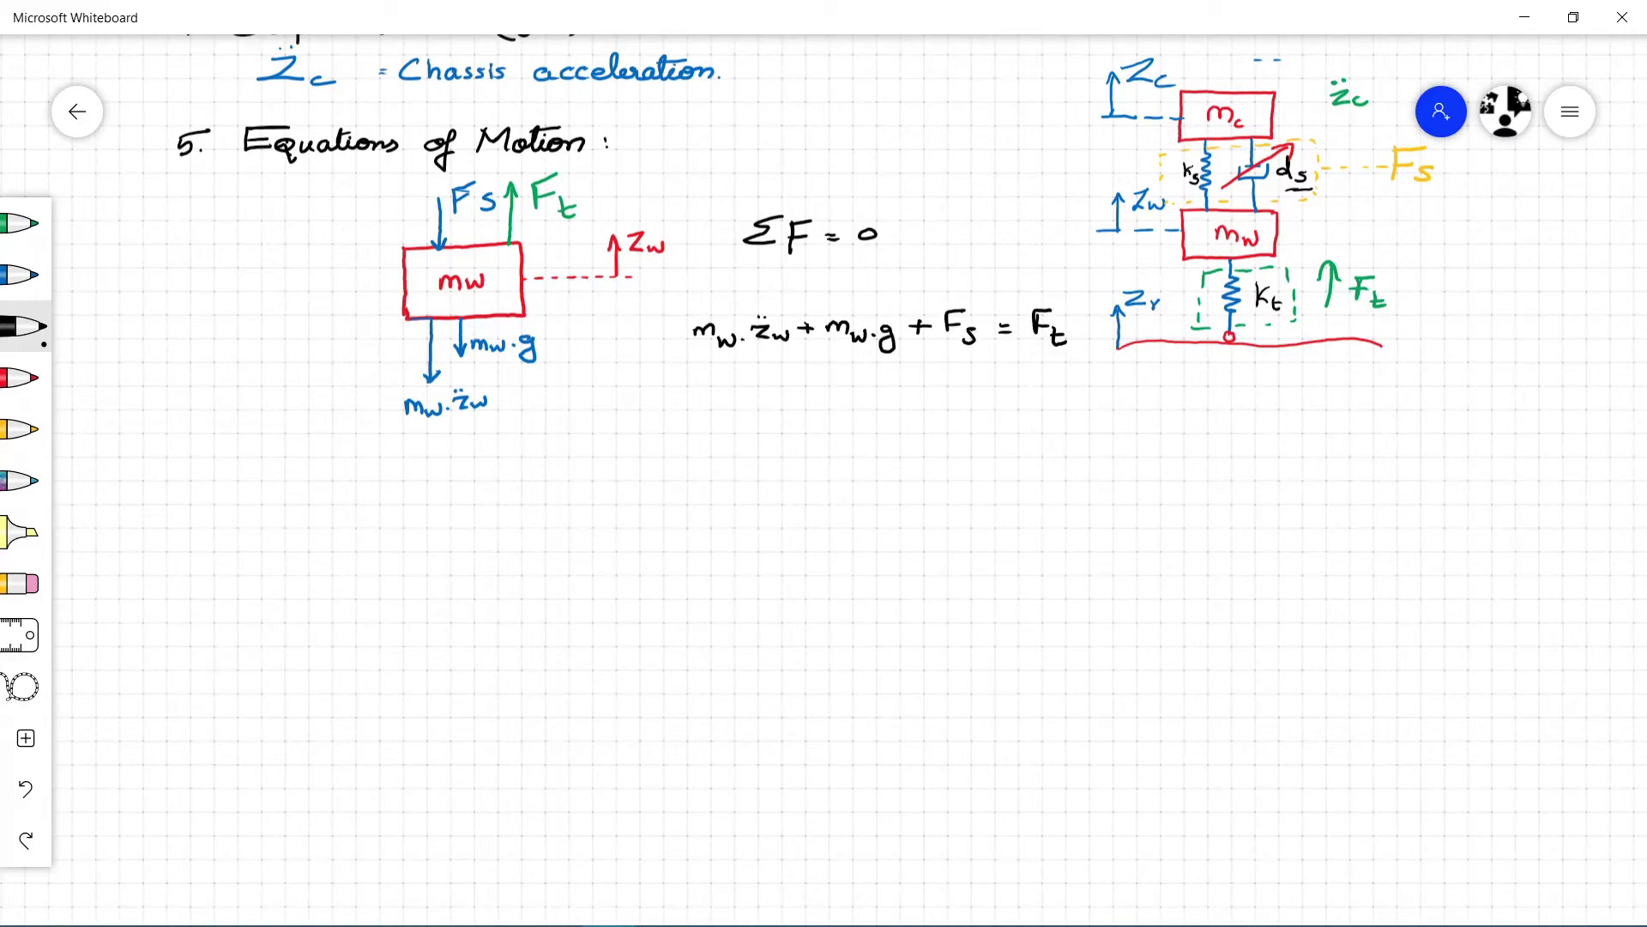
{"action": "left_click_drag", "start_coordinate": [652, 312], "coordinate": [645, 314]}
Draw a red block labelled mc below the mw diagram, with a dashed reference line and an upward arrow labelled Zc.
{"action": "left_click", "coordinate": [26, 378]}
{"action": "scroll", "coordinate": [823, 481], "scroll_direction": "down", "scroll_amount": 1}
{"action": "mouse_move", "coordinate": [425, 465]}
{"action": "left_mouse_down"}
{"action": "mouse_move", "coordinate": [426, 540]}
{"action": "mouse_move", "coordinate": [537, 468]}
{"action": "mouse_move", "coordinate": [463, 538]}
{"action": "mouse_move", "coordinate": [426, 539]}
{"action": "left_mouse_up"}
{"action": "mouse_move", "coordinate": [463, 496]}
{"action": "left_mouse_down"}
{"action": "mouse_move", "coordinate": [463, 513]}
{"action": "mouse_move", "coordinate": [487, 513]}
{"action": "left_mouse_up"}
{"action": "left_click_drag", "start_coordinate": [509, 506], "coordinate": [511, 519]}
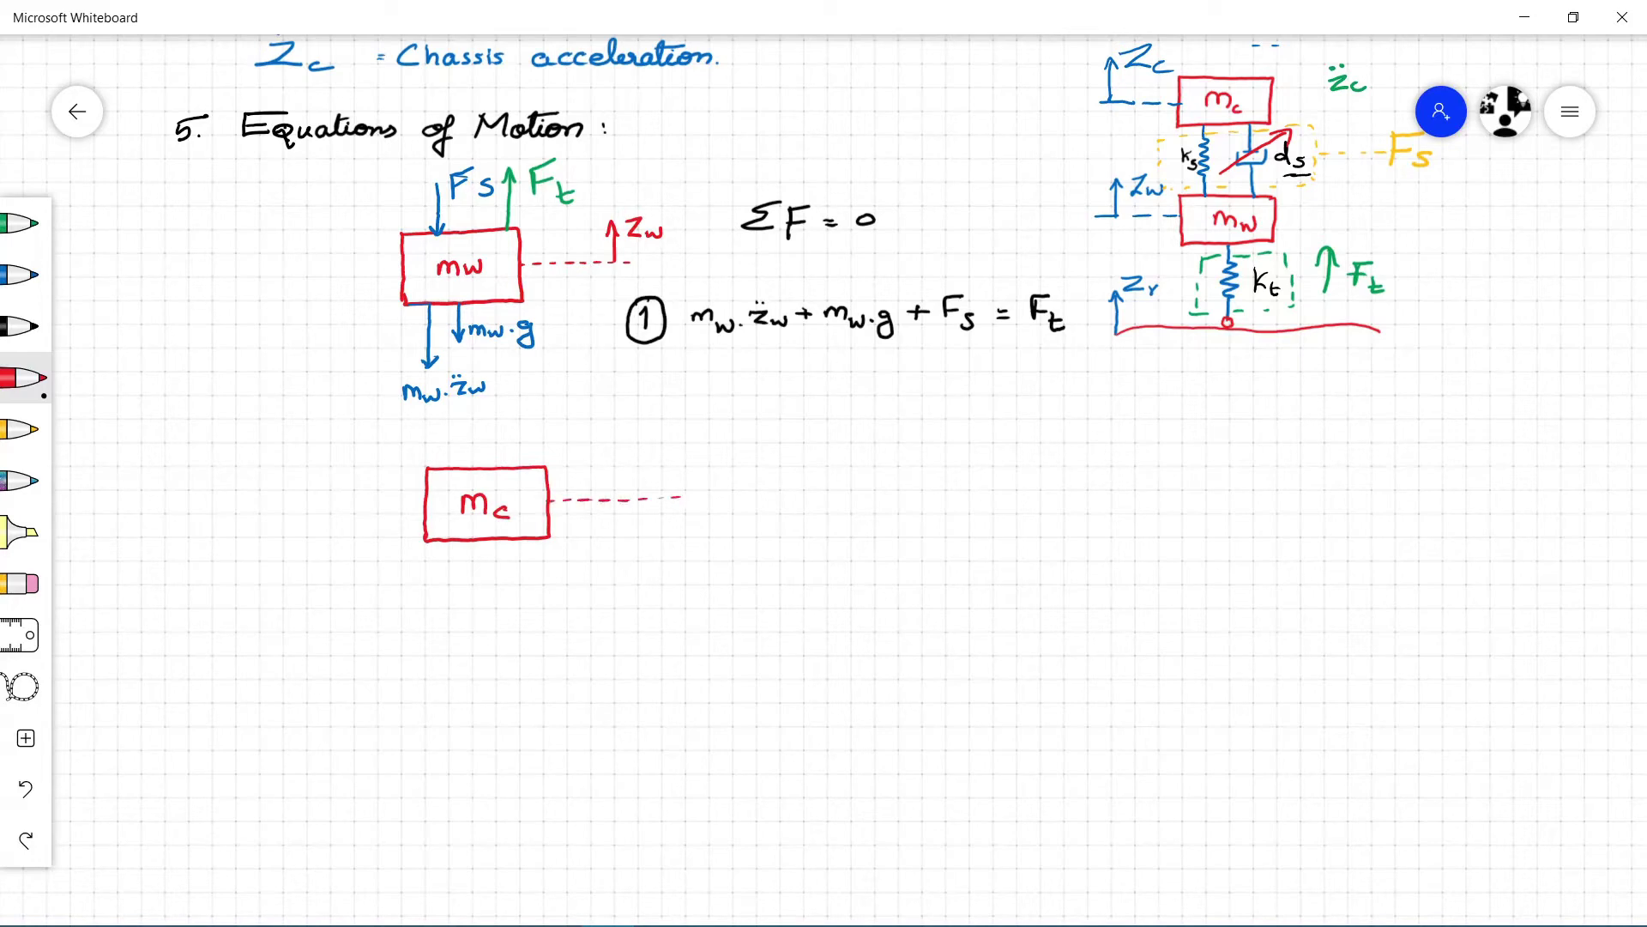
{"action": "left_click_drag", "start_coordinate": [649, 471], "coordinate": [666, 470]}
{"action": "left_click_drag", "start_coordinate": [674, 453], "coordinate": [692, 472]}
{"action": "left_click_drag", "start_coordinate": [703, 466], "coordinate": [699, 473]}
Draw two blue downward arrows below the mc block, labelled mc·g and mc·Zc with two dots above the Z.
{"action": "left_click", "coordinate": [24, 223]}
{"action": "left_click", "coordinate": [24, 274]}
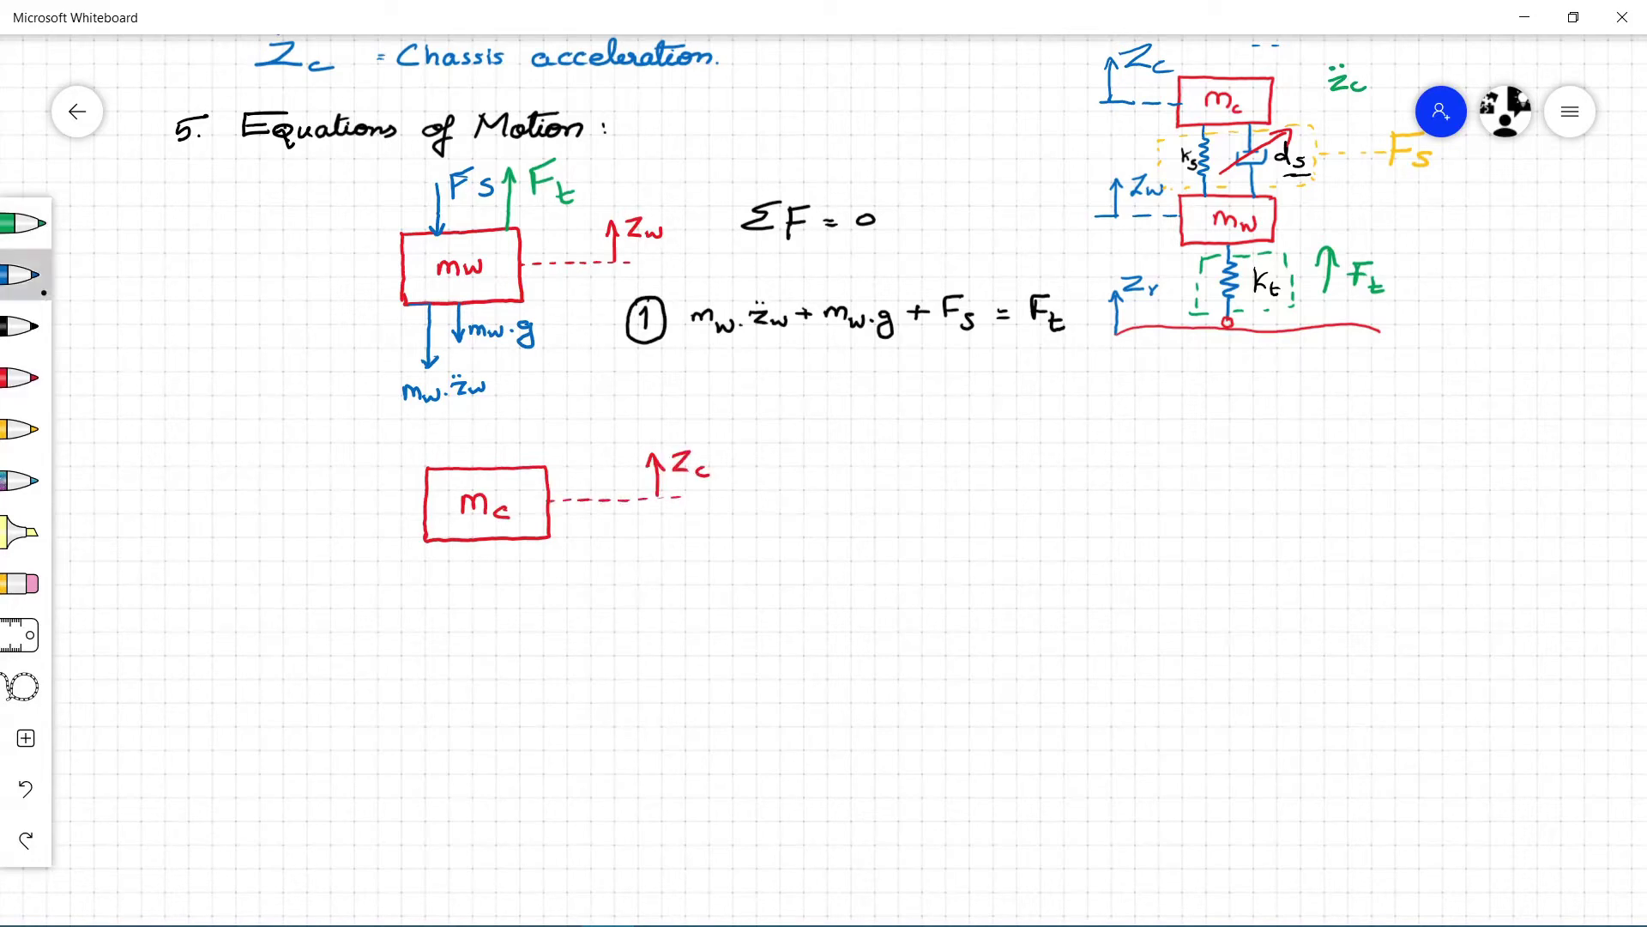
{"action": "left_click_drag", "start_coordinate": [533, 568], "coordinate": [531, 576]}
{"action": "left_click", "coordinate": [550, 571]}
{"action": "left_click_drag", "start_coordinate": [577, 562], "coordinate": [563, 587]}
{"action": "left_click_drag", "start_coordinate": [461, 541], "coordinate": [462, 657]}
{"action": "left_click_drag", "start_coordinate": [477, 650], "coordinate": [480, 660]}
{"action": "left_click", "coordinate": [493, 655]}
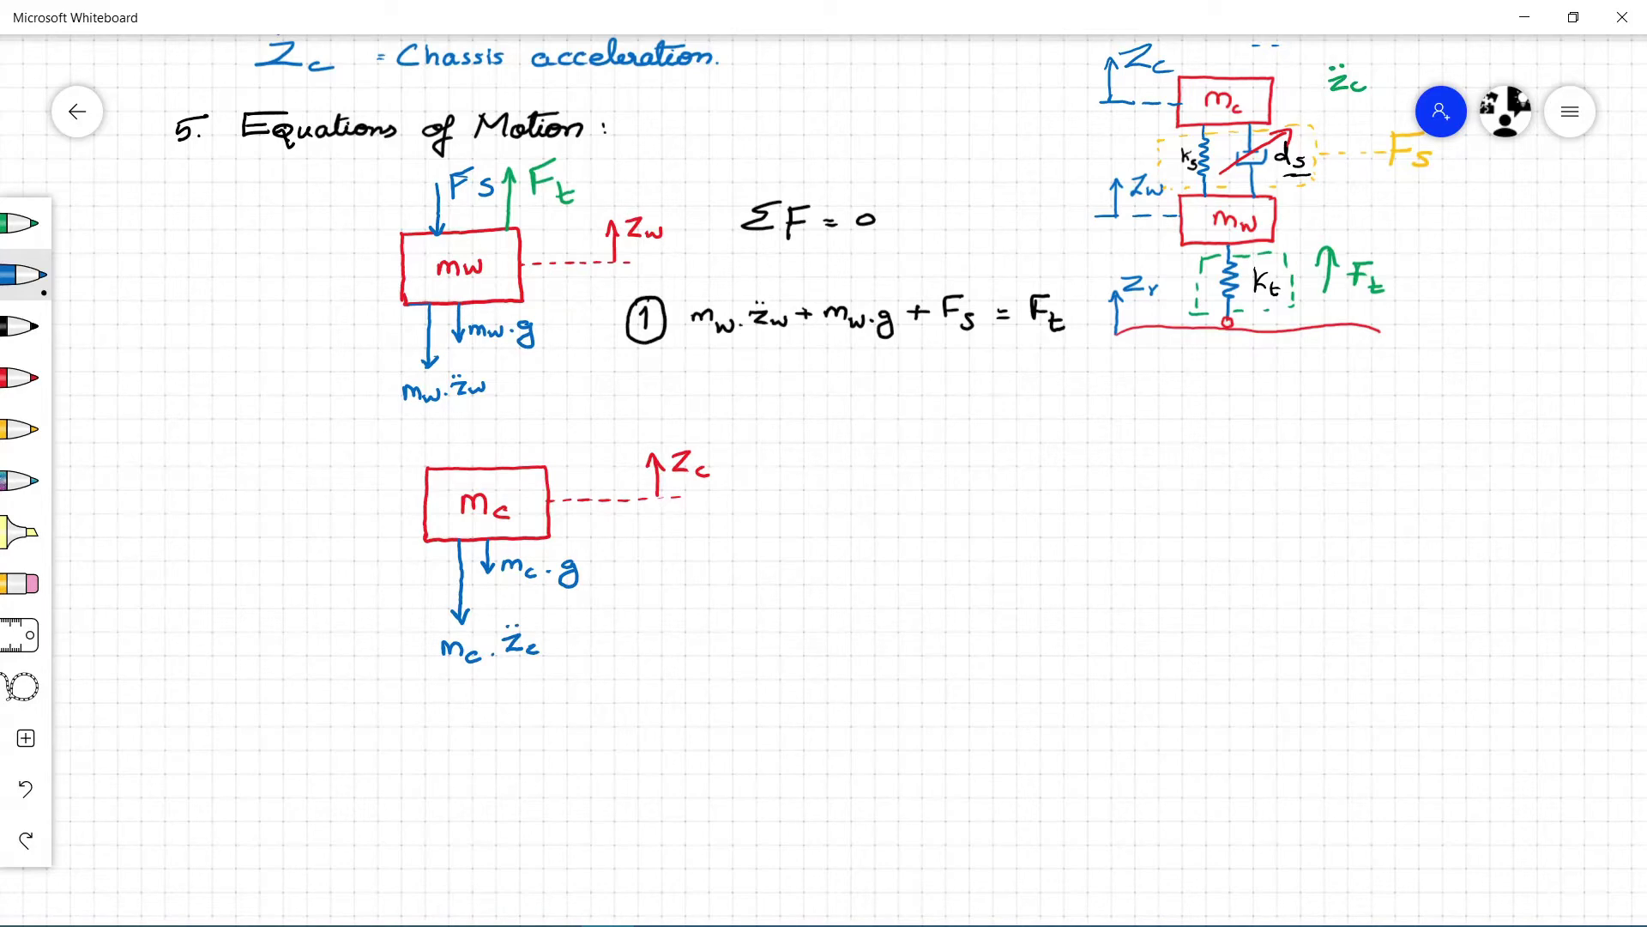
Draw a green upward arrow from the top of the mc block and label it Fs.
{"action": "left_click", "coordinate": [22, 223]}
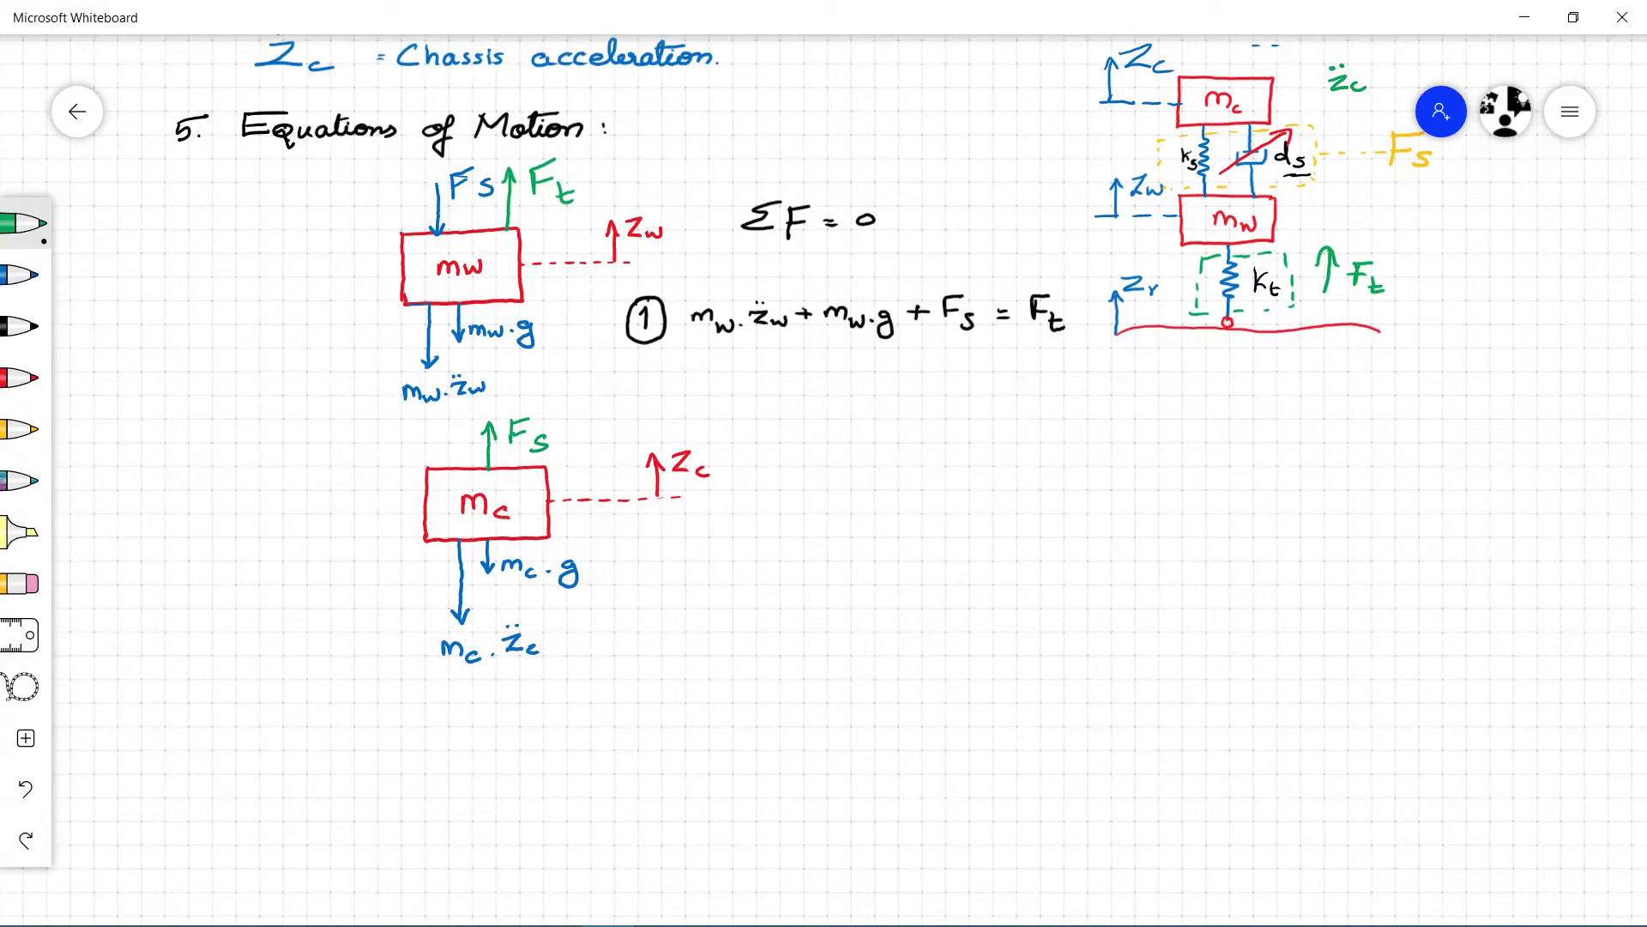
Write ΣF = 0 in black beside the mc free-body diagram.
{"action": "left_click", "coordinate": [26, 326]}
{"action": "left_click_drag", "start_coordinate": [805, 449], "coordinate": [813, 475]}
{"action": "left_click_drag", "start_coordinate": [816, 450], "coordinate": [835, 449]}
{"action": "left_click_drag", "start_coordinate": [849, 459], "coordinate": [865, 459]}
{"action": "left_click_drag", "start_coordinate": [849, 467], "coordinate": [865, 466]}
{"action": "left_click_drag", "start_coordinate": [889, 454], "coordinate": [891, 453]}
{"action": "left_click_drag", "start_coordinate": [1029, 891], "coordinate": [1081, 919]}
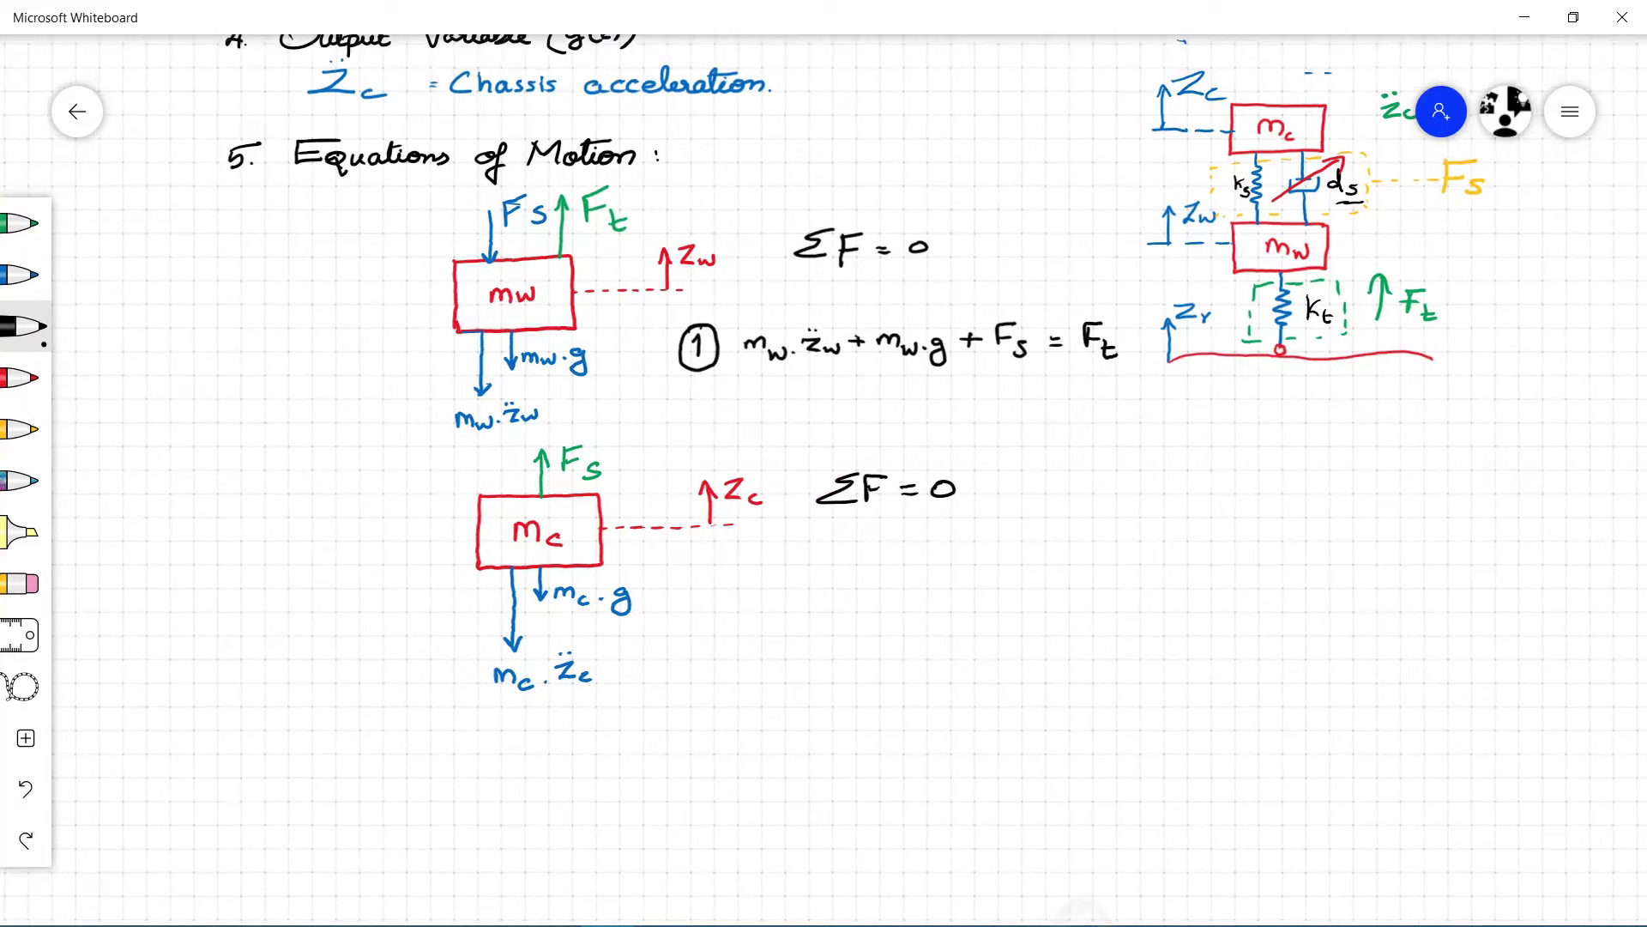
Write mc·Zc (two dots above Z) + mc·g = Fs in black under the mc force balance.
{"action": "left_click_drag", "start_coordinate": [842, 554], "coordinate": [843, 564]}
{"action": "mouse_move", "coordinate": [862, 540]}
{"action": "left_mouse_down"}
{"action": "mouse_move", "coordinate": [892, 556]}
{"action": "mouse_move", "coordinate": [945, 542]}
{"action": "left_mouse_up"}
{"action": "left_click", "coordinate": [882, 529]}
{"action": "right_click", "coordinate": [1060, 750]}
{"action": "mouse_move", "coordinate": [934, 537]}
{"action": "left_mouse_down"}
{"action": "mouse_move", "coordinate": [933, 555]}
{"action": "mouse_move", "coordinate": [980, 556]}
{"action": "left_mouse_up"}
{"action": "left_click_drag", "start_coordinate": [982, 548], "coordinate": [1001, 560]}
{"action": "left_click", "coordinate": [26, 788]}
{"action": "left_click", "coordinate": [26, 789]}
{"action": "left_click", "coordinate": [26, 789]}
{"action": "left_click_drag", "start_coordinate": [1030, 542], "coordinate": [1020, 568]}
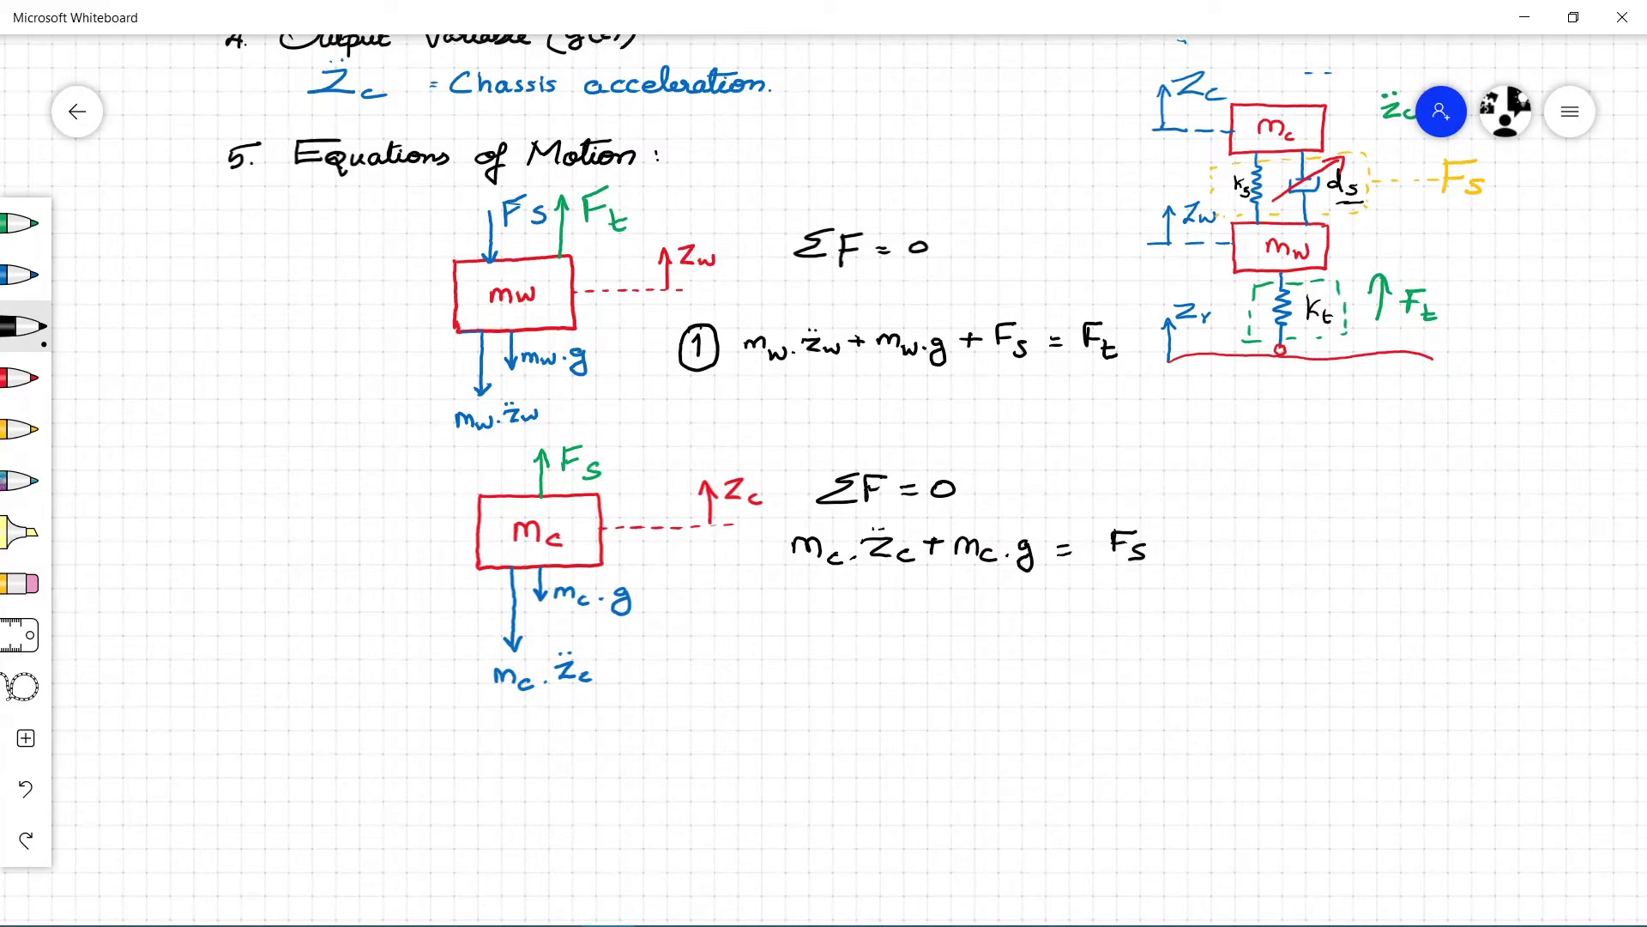
Write the rearranged equation mc·Zc (two dots above Z) + mc·g − Fs = 0 in black and number it with a circled 2.
{"action": "left_click_drag", "start_coordinate": [963, 611], "coordinate": [987, 610]}
{"action": "left_click_drag", "start_coordinate": [1008, 604], "coordinate": [1026, 631]}
{"action": "left_click", "coordinate": [1019, 608]}
{"action": "left_click_drag", "start_coordinate": [1133, 599], "coordinate": [1148, 598]}
{"action": "left_click_drag", "start_coordinate": [1132, 606], "coordinate": [1148, 606]}
{"action": "left_click_drag", "start_coordinate": [1195, 589], "coordinate": [1192, 590]}
{"action": "left_click_drag", "start_coordinate": [707, 594], "coordinate": [734, 619]}
{"action": "mouse_move", "coordinate": [740, 570]}
{"action": "left_mouse_down"}
{"action": "mouse_move", "coordinate": [725, 637]}
{"action": "mouse_move", "coordinate": [746, 571]}
{"action": "left_mouse_up"}
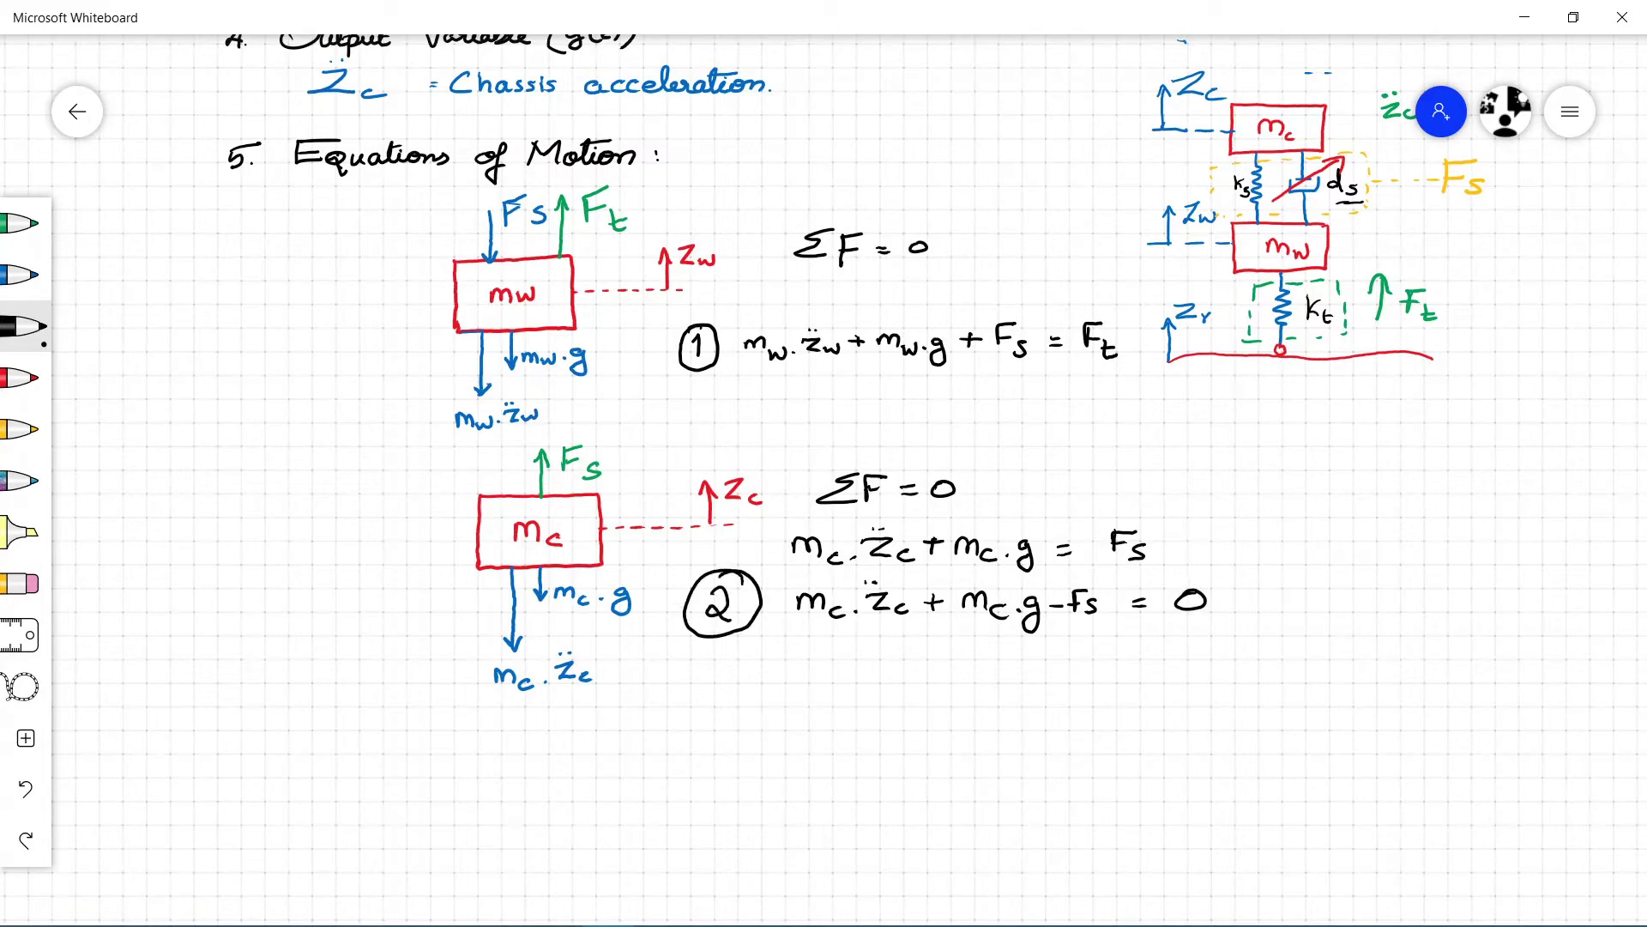
Write the heading "Equations of Motion:" in red below the mc diagram.
{"action": "left_click_drag", "start_coordinate": [773, 704], "coordinate": [776, 495]}
{"action": "left_click", "coordinate": [24, 378]}
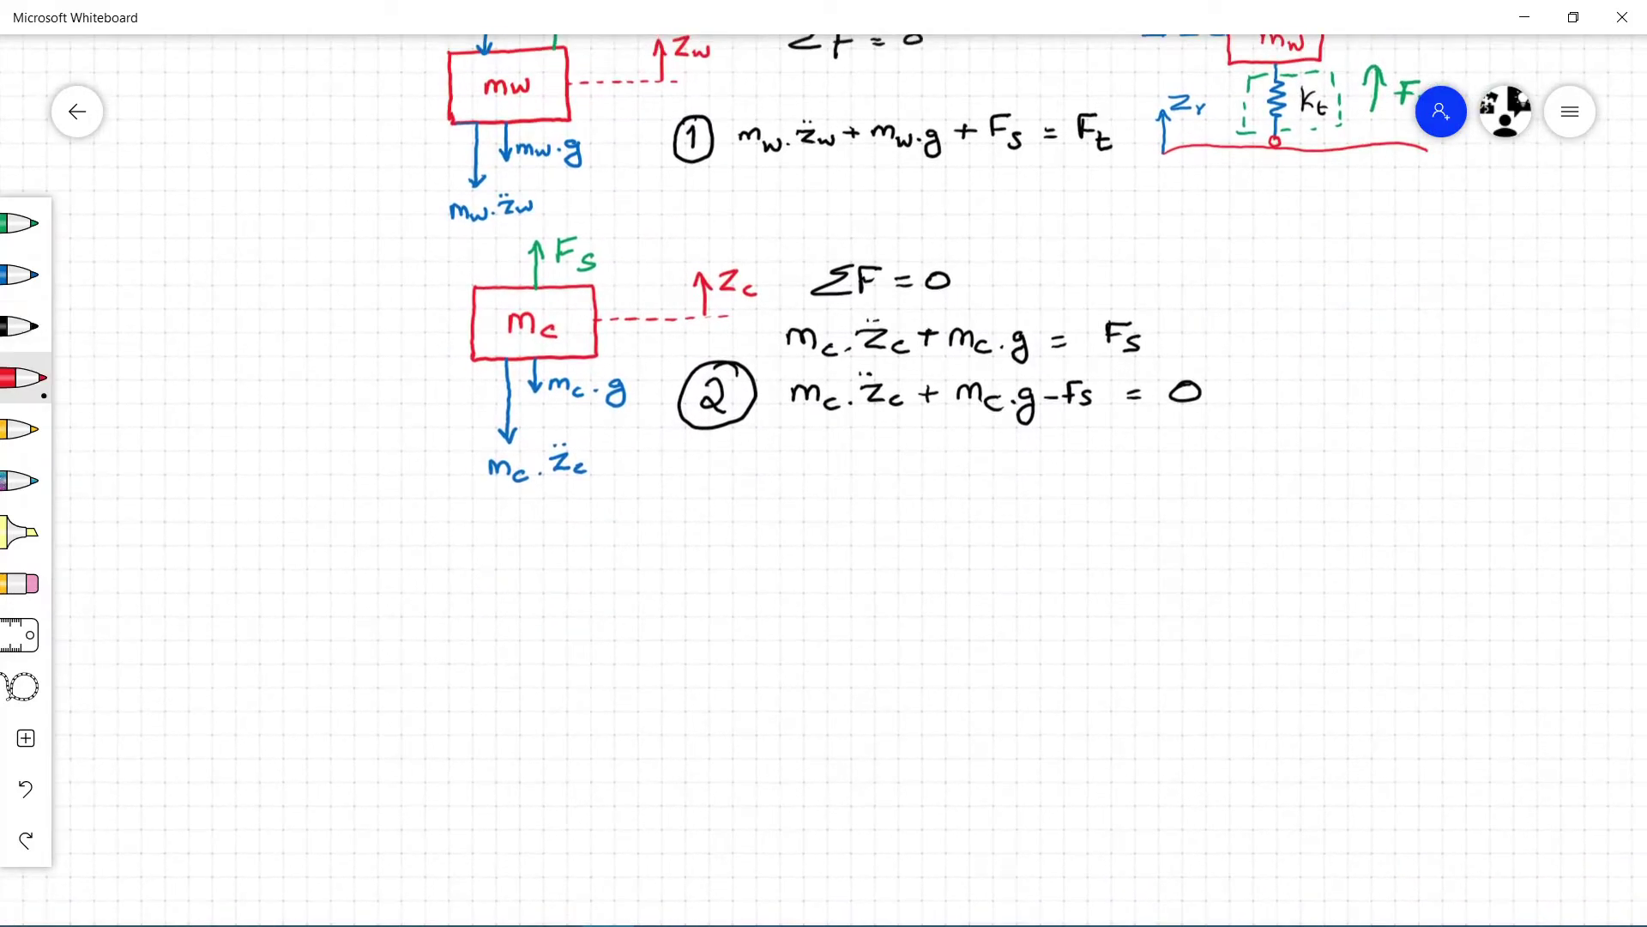
{"action": "left_click_drag", "start_coordinate": [369, 498], "coordinate": [345, 516]}
{"action": "left_click_drag", "start_coordinate": [364, 516], "coordinate": [360, 543]}
{"action": "mouse_move", "coordinate": [378, 516]}
{"action": "left_mouse_down"}
{"action": "mouse_move", "coordinate": [398, 528]}
{"action": "mouse_move", "coordinate": [393, 561]}
{"action": "left_mouse_up"}
{"action": "triple_click", "coordinate": [25, 789]}
{"action": "scroll", "coordinate": [824, 601], "scroll_direction": "down", "scroll_amount": 1}
{"action": "left_click", "coordinate": [26, 789]}
{"action": "mouse_move", "coordinate": [412, 562]}
{"action": "left_mouse_down"}
{"action": "mouse_move", "coordinate": [417, 589]}
{"action": "mouse_move", "coordinate": [472, 570]}
{"action": "left_mouse_up"}
{"action": "left_click_drag", "start_coordinate": [481, 558], "coordinate": [519, 569]}
{"action": "left_click_drag", "start_coordinate": [577, 559], "coordinate": [655, 563]}
{"action": "mouse_move", "coordinate": [674, 544]}
{"action": "left_mouse_down"}
{"action": "mouse_move", "coordinate": [679, 563]}
{"action": "mouse_move", "coordinate": [719, 565]}
{"action": "left_mouse_up"}
{"action": "left_click", "coordinate": [726, 557]}
{"action": "left_click", "coordinate": [726, 565]}
Write a first line in black directly below the red "Equations of Motion:" heading.
{"action": "left_click", "coordinate": [24, 274]}
{"action": "right_click", "coordinate": [403, 798]}
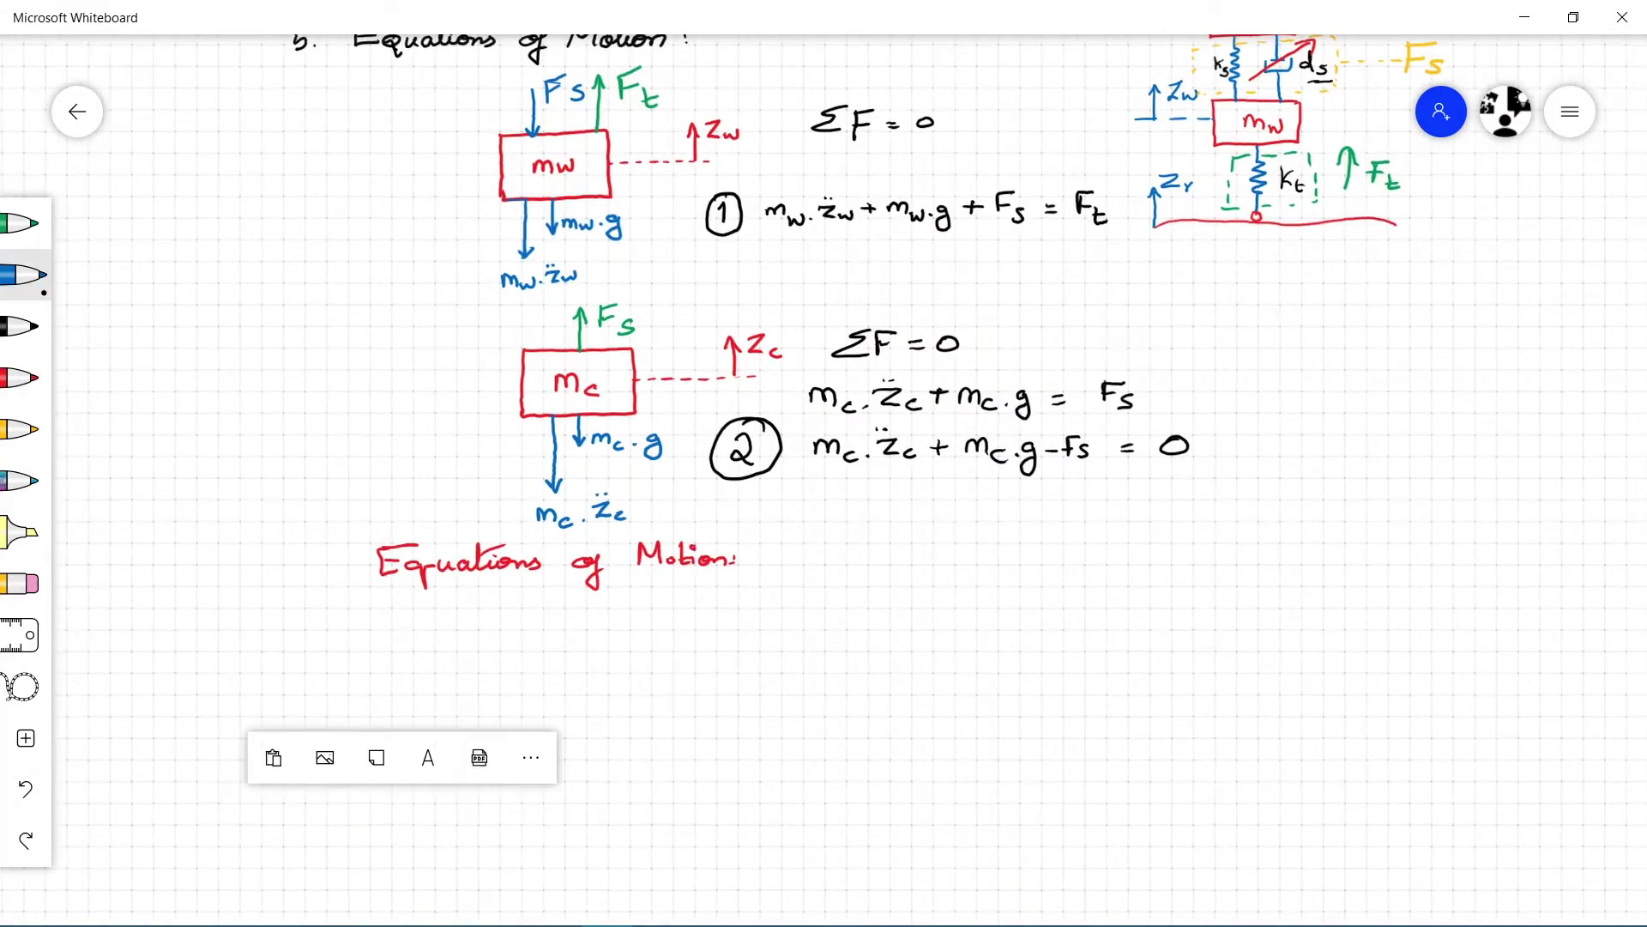
{"action": "left_click", "coordinate": [24, 326]}
{"action": "left_click_drag", "start_coordinate": [326, 607], "coordinate": [333, 626]}
{"action": "left_click", "coordinate": [340, 623]}
{"action": "left_click_drag", "start_coordinate": [441, 611], "coordinate": [513, 626]}
{"action": "left_click_drag", "start_coordinate": [534, 619], "coordinate": [607, 641]}
{"action": "left_click_drag", "start_coordinate": [628, 618], "coordinate": [704, 629]}
{"action": "left_click_drag", "start_coordinate": [736, 616], "coordinate": [803, 625]}
{"action": "left_click_drag", "start_coordinate": [808, 615], "coordinate": [822, 628]}
Add a second handwritten line in black beneath the first one.
{"action": "left_click_drag", "start_coordinate": [384, 678], "coordinate": [410, 678]}
{"action": "left_click_drag", "start_coordinate": [422, 673], "coordinate": [413, 682]}
{"action": "left_click", "coordinate": [438, 672]}
{"action": "left_click_drag", "start_coordinate": [453, 662], "coordinate": [478, 677]}
{"action": "left_click_drag", "start_coordinate": [491, 673], "coordinate": [587, 678]}
{"action": "mouse_move", "coordinate": [614, 657]}
{"action": "left_mouse_down"}
{"action": "mouse_move", "coordinate": [607, 687]}
{"action": "mouse_move", "coordinate": [650, 661]}
{"action": "left_mouse_up"}
{"action": "left_click_drag", "start_coordinate": [676, 650], "coordinate": [679, 674]}
{"action": "left_click_drag", "start_coordinate": [706, 659], "coordinate": [691, 678]}
{"action": "left_click_drag", "start_coordinate": [745, 659], "coordinate": [800, 652]}
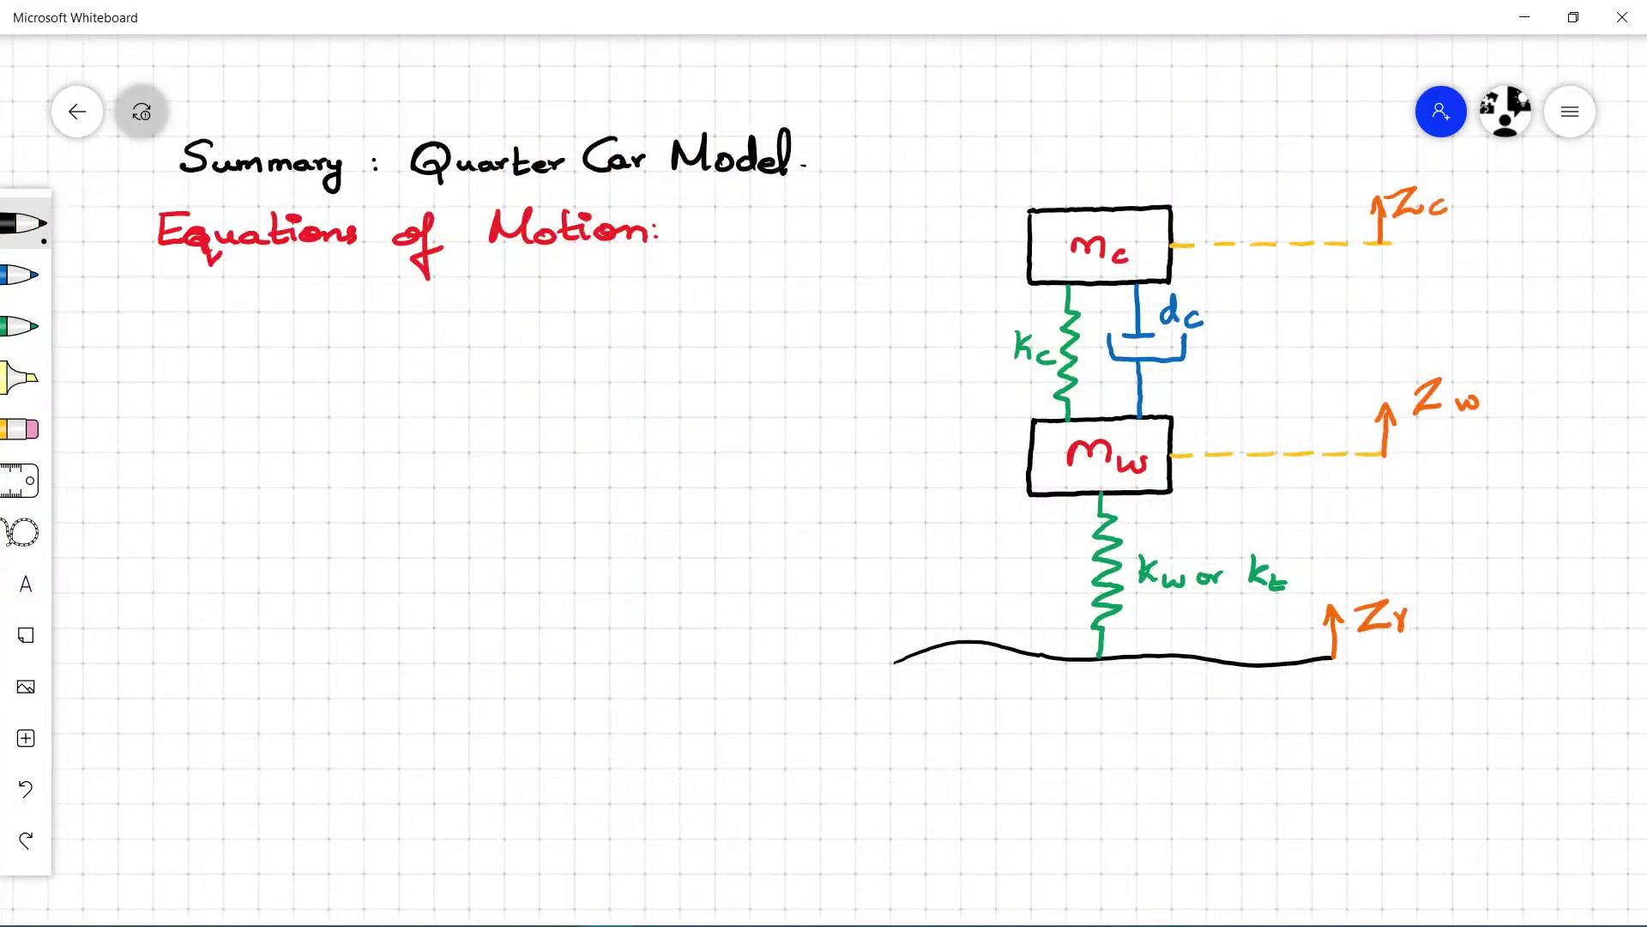
On the summary board, number the first equation 1 in black and write mw·Zw (two dots above Z) + Fs + mw·g = Ft in blue.
{"action": "left_click", "coordinate": [117, 307]}
{"action": "mouse_move", "coordinate": [99, 293]}
{"action": "left_mouse_down"}
{"action": "mouse_move", "coordinate": [107, 309]}
{"action": "mouse_move", "coordinate": [213, 316]}
{"action": "left_mouse_up"}
{"action": "left_click", "coordinate": [19, 274]}
{"action": "left_click_drag", "start_coordinate": [220, 307], "coordinate": [316, 309]}
{"action": "left_click", "coordinate": [262, 311]}
{"action": "left_click_drag", "start_coordinate": [315, 302], "coordinate": [391, 300]}
{"action": "mouse_move", "coordinate": [412, 281]}
{"action": "left_mouse_down"}
{"action": "mouse_move", "coordinate": [459, 319]}
{"action": "mouse_move", "coordinate": [513, 299]}
{"action": "left_mouse_up"}
{"action": "mouse_move", "coordinate": [532, 309]}
{"action": "left_mouse_down"}
{"action": "mouse_move", "coordinate": [588, 311]}
{"action": "mouse_move", "coordinate": [615, 339]}
{"action": "left_mouse_up"}
{"action": "left_click", "coordinate": [605, 307]}
{"action": "left_click_drag", "start_coordinate": [682, 296], "coordinate": [707, 305]}
{"action": "mouse_move", "coordinate": [743, 275]}
{"action": "left_mouse_down"}
{"action": "mouse_move", "coordinate": [802, 319]}
{"action": "mouse_move", "coordinate": [802, 304]}
{"action": "left_mouse_up"}
Number the second equation 2 in black and write mc·Zc (two dots above Z) − Fs + mc·g = 0 in blue.
{"action": "left_click", "coordinate": [18, 223]}
{"action": "left_click", "coordinate": [119, 385]}
{"action": "left_click", "coordinate": [19, 274]}
{"action": "mouse_move", "coordinate": [96, 364]}
{"action": "left_mouse_down"}
{"action": "mouse_move", "coordinate": [114, 385]}
{"action": "mouse_move", "coordinate": [331, 381]}
{"action": "left_mouse_up"}
{"action": "left_click", "coordinate": [275, 380]}
{"action": "mouse_move", "coordinate": [351, 373]}
{"action": "left_mouse_down"}
{"action": "mouse_move", "coordinate": [355, 392]}
{"action": "mouse_move", "coordinate": [393, 370]}
{"action": "left_mouse_up"}
{"action": "left_click_drag", "start_coordinate": [420, 351], "coordinate": [418, 381]}
{"action": "mouse_move", "coordinate": [456, 374]}
{"action": "left_mouse_down"}
{"action": "mouse_move", "coordinate": [433, 395]}
{"action": "mouse_move", "coordinate": [520, 370]}
{"action": "left_mouse_up"}
{"action": "mouse_move", "coordinate": [548, 365]}
{"action": "left_mouse_down"}
{"action": "mouse_move", "coordinate": [659, 390]}
{"action": "mouse_move", "coordinate": [719, 380]}
{"action": "left_mouse_up"}
{"action": "left_click_drag", "start_coordinate": [776, 359], "coordinate": [772, 361]}
Write the subheading "Expanded:" in green below the two summary equations.
{"action": "left_click", "coordinate": [19, 326]}
{"action": "left_click_drag", "start_coordinate": [180, 467], "coordinate": [155, 496]}
{"action": "mouse_move", "coordinate": [182, 478]}
{"action": "left_mouse_down"}
{"action": "mouse_move", "coordinate": [206, 502]}
{"action": "mouse_move", "coordinate": [227, 491]}
{"action": "left_mouse_up"}
{"action": "left_click_drag", "start_coordinate": [230, 481], "coordinate": [341, 478]}
Start the first expanded equation below the subheading with mw· in red.
{"action": "left_click", "coordinate": [19, 223]}
{"action": "left_click", "coordinate": [19, 223]}
{"action": "left_click", "coordinate": [338, 320]}
{"action": "left_click", "coordinate": [600, 601]}
{"action": "left_click_drag", "start_coordinate": [600, 601], "coordinate": [732, 674]}
{"action": "mouse_move", "coordinate": [600, 601]}
{"action": "left_mouse_down"}
{"action": "mouse_move", "coordinate": [553, 446]}
{"action": "mouse_move", "coordinate": [497, 350]}
{"action": "left_mouse_up"}
{"action": "left_click_drag", "start_coordinate": [233, 369], "coordinate": [263, 385]}
{"action": "left_click_drag", "start_coordinate": [271, 378], "coordinate": [351, 379]}
{"action": "left_click", "coordinate": [305, 380]}
Continue the expanded equation with Zw (two dots above Z) in orange and a plus sign in black.
{"action": "left_click", "coordinate": [23, 223]}
{"action": "left_click", "coordinate": [232, 224]}
{"action": "left_click_drag", "start_coordinate": [361, 372], "coordinate": [422, 382]}
{"action": "left_click", "coordinate": [330, 350]}
{"action": "left_click", "coordinate": [345, 348]}
{"action": "left_click", "coordinate": [19, 223]}
{"action": "left_click", "coordinate": [136, 220]}
{"action": "left_click_drag", "start_coordinate": [410, 370], "coordinate": [434, 370]}
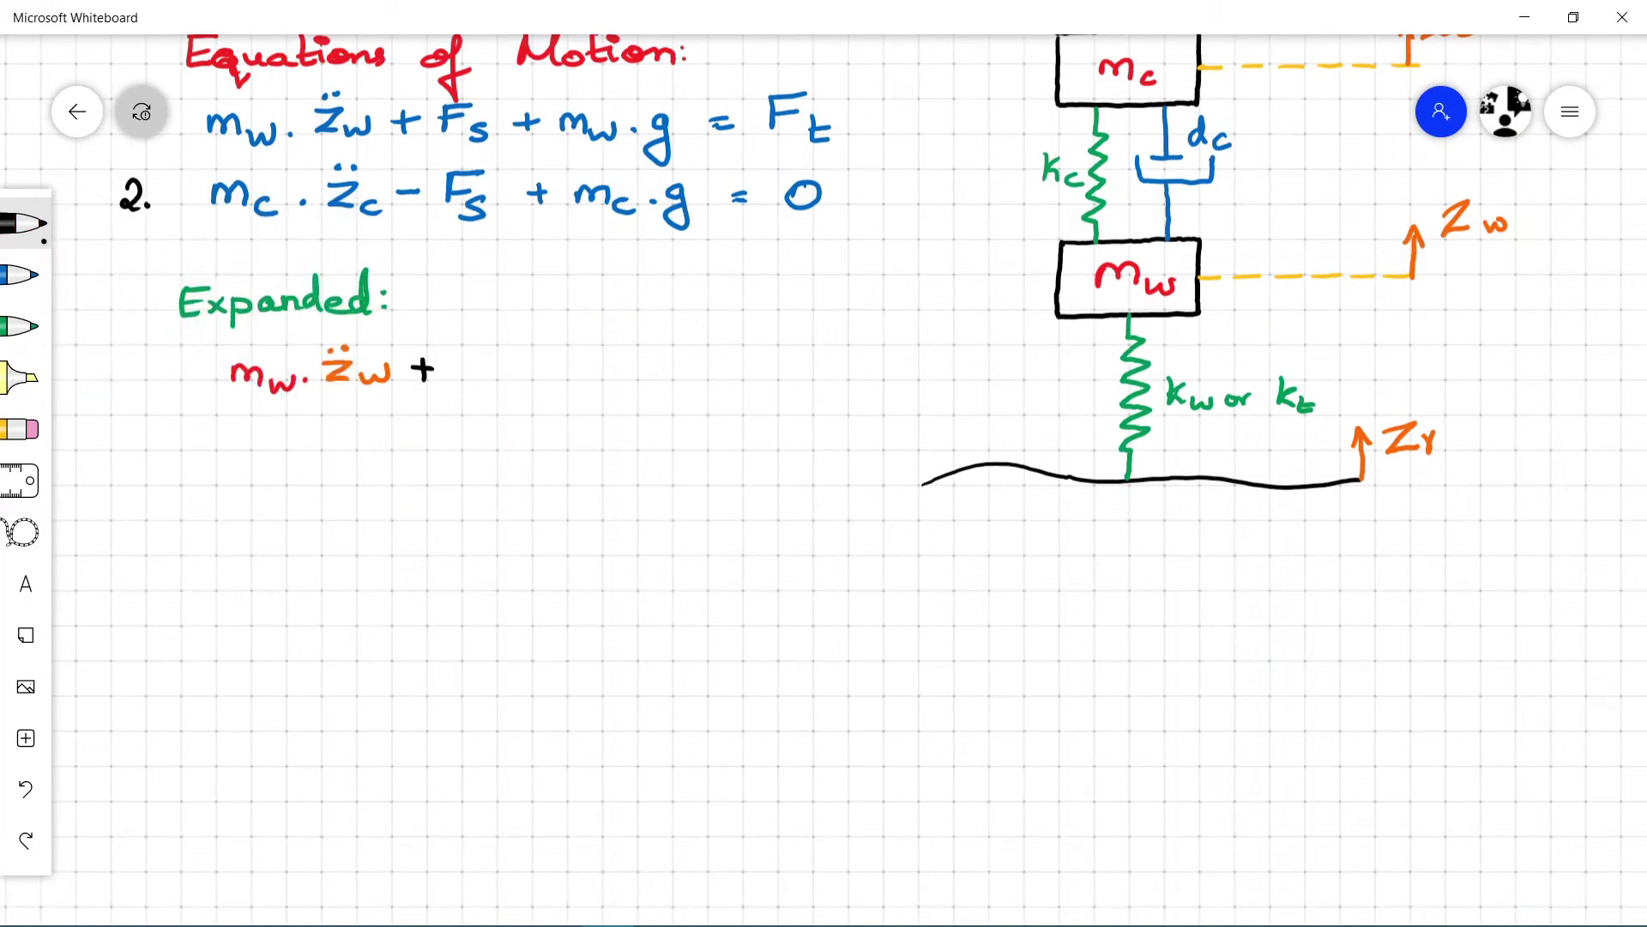
Write the coefficient Cs in green in the expanded equation and add "Cs (or)" before the kc spring label in the diagram.
{"action": "left_click", "coordinate": [19, 326]}
{"action": "left_click_drag", "start_coordinate": [493, 356], "coordinate": [471, 381]}
{"action": "left_click_drag", "start_coordinate": [513, 372], "coordinate": [502, 387]}
{"action": "mouse_move", "coordinate": [989, 161]}
{"action": "left_mouse_down"}
{"action": "mouse_move", "coordinate": [968, 183]}
{"action": "mouse_move", "coordinate": [995, 189]}
{"action": "left_mouse_up"}
{"action": "left_click_drag", "start_coordinate": [1017, 165], "coordinate": [1013, 185]}
{"action": "left_click_drag", "start_coordinate": [1027, 170], "coordinate": [1045, 185]}
Write (Zw − Zc) in orange after Cs, followed by a plus sign in black.
{"action": "left_click", "coordinate": [18, 223]}
{"action": "left_click", "coordinate": [19, 223]}
{"action": "left_click", "coordinate": [231, 220]}
{"action": "left_click_drag", "start_coordinate": [541, 345], "coordinate": [538, 383]}
{"action": "mouse_move", "coordinate": [560, 350]}
{"action": "left_mouse_down"}
{"action": "mouse_move", "coordinate": [595, 376]}
{"action": "mouse_move", "coordinate": [622, 371]}
{"action": "left_mouse_up"}
{"action": "left_click_drag", "start_coordinate": [627, 368], "coordinate": [647, 366]}
{"action": "left_click_drag", "start_coordinate": [651, 354], "coordinate": [681, 380]}
{"action": "left_click_drag", "start_coordinate": [698, 371], "coordinate": [696, 387]}
{"action": "mouse_move", "coordinate": [706, 333]}
{"action": "left_mouse_down"}
{"action": "mouse_move", "coordinate": [710, 391]}
{"action": "mouse_move", "coordinate": [756, 367]}
{"action": "left_mouse_up"}
{"action": "left_click", "coordinate": [19, 223]}
{"action": "left_click", "coordinate": [181, 377]}
{"action": "mouse_move", "coordinate": [744, 358]}
{"action": "left_mouse_down"}
{"action": "mouse_move", "coordinate": [745, 378]}
{"action": "mouse_move", "coordinate": [798, 378]}
{"action": "left_mouse_up"}
Add the damper term with ds in blue, (Zw − Zc) with one dot above each Z in orange, and a black plus sign.
{"action": "left_click", "coordinate": [19, 275]}
{"action": "left_click_drag", "start_coordinate": [820, 366], "coordinate": [807, 383]}
{"action": "left_click", "coordinate": [19, 223]}
{"action": "left_click", "coordinate": [19, 224]}
{"action": "left_click", "coordinate": [231, 220]}
{"action": "mouse_move", "coordinate": [859, 334]}
{"action": "left_mouse_down"}
{"action": "mouse_move", "coordinate": [857, 387]}
{"action": "mouse_move", "coordinate": [885, 374]}
{"action": "left_mouse_up"}
{"action": "left_click_drag", "start_coordinate": [889, 360], "coordinate": [935, 357]}
{"action": "mouse_move", "coordinate": [946, 350]}
{"action": "left_mouse_down"}
{"action": "mouse_move", "coordinate": [1009, 383]}
{"action": "mouse_move", "coordinate": [1068, 371]}
{"action": "left_mouse_up"}
{"action": "left_click", "coordinate": [19, 223]}
{"action": "left_click", "coordinate": [180, 372]}
{"action": "left_click_drag", "start_coordinate": [1053, 356], "coordinate": [1054, 384]}
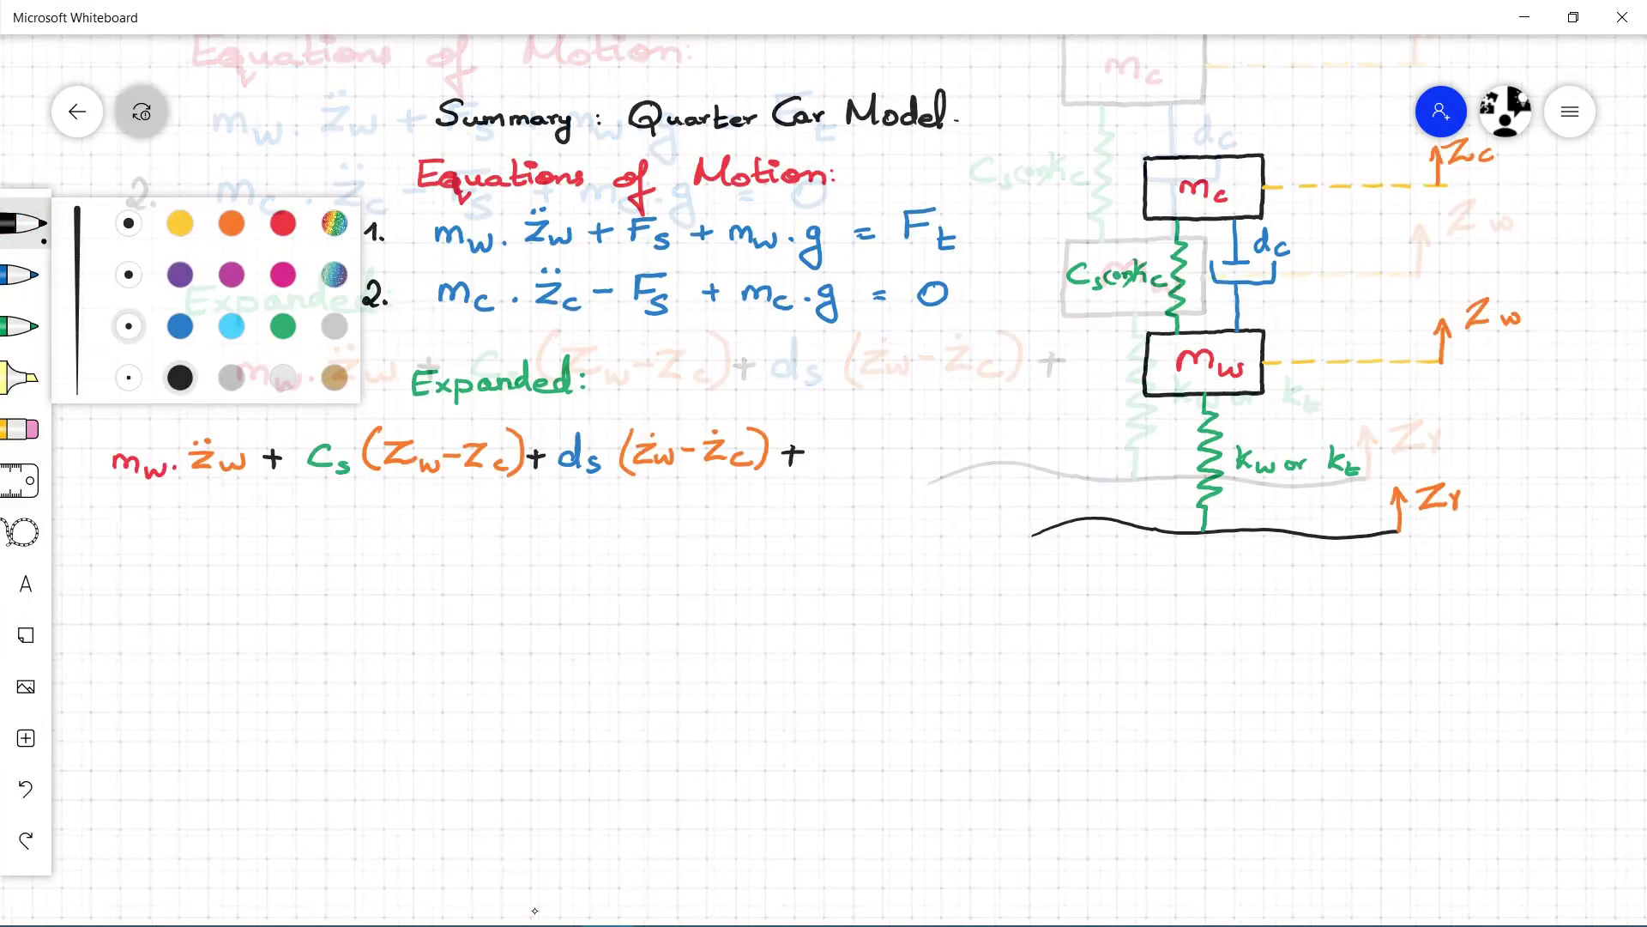
Add the weight term with mw· in red, then g and an equals sign in black.
{"action": "left_click", "coordinate": [184, 220]}
{"action": "left_click_drag", "start_coordinate": [839, 464], "coordinate": [869, 461]}
{"action": "mouse_move", "coordinate": [870, 450]}
{"action": "left_mouse_down"}
{"action": "mouse_move", "coordinate": [942, 468]}
{"action": "mouse_move", "coordinate": [975, 450]}
{"action": "left_mouse_up"}
{"action": "left_click", "coordinate": [19, 223]}
{"action": "left_click", "coordinate": [181, 374]}
{"action": "left_click_drag", "start_coordinate": [959, 460], "coordinate": [995, 471]}
Write Ct in green after the equals sign and add "or Ct" to the kw or kt spring label in the diagram.
{"action": "left_click", "coordinate": [19, 326]}
{"action": "left_click_drag", "start_coordinate": [1027, 444], "coordinate": [1028, 472]}
{"action": "left_click_drag", "start_coordinate": [1021, 456], "coordinate": [1036, 456]}
{"action": "left_click_drag", "start_coordinate": [1370, 462], "coordinate": [1392, 465]}
{"action": "left_click_drag", "start_coordinate": [1422, 448], "coordinate": [1407, 471]}
Write (Zr − Zw) in orange after Ct to complete the first expanded equation.
{"action": "mouse_move", "coordinate": [634, 635]}
{"action": "left_mouse_down"}
{"action": "mouse_move", "coordinate": [708, 681]}
{"action": "mouse_move", "coordinate": [676, 620]}
{"action": "left_mouse_up"}
{"action": "left_click", "coordinate": [19, 223]}
{"action": "left_click", "coordinate": [18, 223]}
{"action": "left_click", "coordinate": [231, 222]}
{"action": "mouse_move", "coordinate": [1109, 408]}
{"action": "left_mouse_down"}
{"action": "mouse_move", "coordinate": [1106, 446]}
{"action": "mouse_move", "coordinate": [1132, 442]}
{"action": "left_mouse_up"}
{"action": "left_click_drag", "start_coordinate": [1133, 433], "coordinate": [1164, 426]}
{"action": "left_click_drag", "start_coordinate": [1169, 414], "coordinate": [1194, 436]}
{"action": "left_click_drag", "start_coordinate": [1194, 422], "coordinate": [1212, 435]}
{"action": "left_click_drag", "start_coordinate": [1218, 403], "coordinate": [1216, 448]}
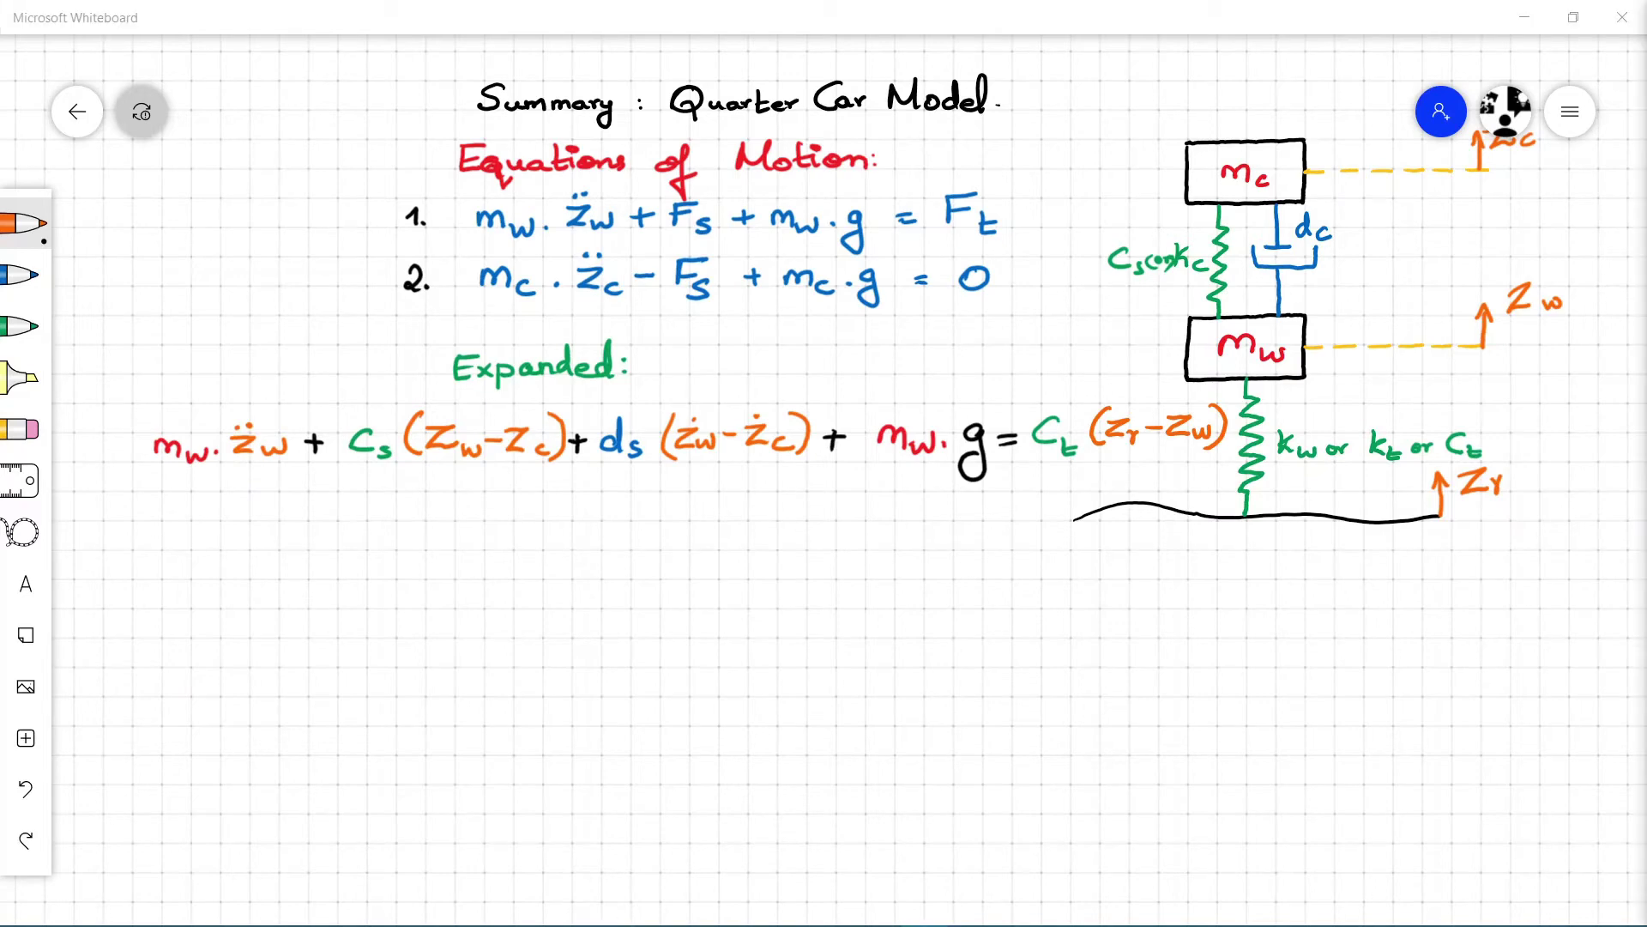
Start the second expanded equation below the first with mc· in red and Zc with two dots above in orange.
{"action": "left_click", "coordinate": [24, 223]}
{"action": "left_click", "coordinate": [284, 223]}
{"action": "mouse_move", "coordinate": [162, 499]}
{"action": "left_mouse_down"}
{"action": "mouse_move", "coordinate": [210, 523]}
{"action": "mouse_move", "coordinate": [267, 512]}
{"action": "left_mouse_up"}
{"action": "left_click", "coordinate": [224, 516]}
{"action": "left_click", "coordinate": [24, 223]}
{"action": "left_click", "coordinate": [231, 223]}
{"action": "left_click_drag", "start_coordinate": [292, 511], "coordinate": [333, 507]}
Add the spring term with a minus sign in black, Cs in green and (Zw − Zc) in orange.
{"action": "left_click", "coordinate": [24, 223]}
{"action": "left_click", "coordinate": [129, 326]}
{"action": "mouse_move", "coordinate": [320, 496]}
{"action": "left_mouse_down"}
{"action": "mouse_move", "coordinate": [323, 520]}
{"action": "mouse_move", "coordinate": [332, 504]}
{"action": "mouse_move", "coordinate": [440, 529]}
{"action": "left_mouse_up"}
{"action": "left_click", "coordinate": [24, 327]}
{"action": "left_click", "coordinate": [24, 223]}
{"action": "left_click", "coordinate": [24, 223]}
{"action": "left_click", "coordinate": [232, 223]}
{"action": "mouse_move", "coordinate": [439, 503]}
{"action": "left_mouse_down"}
{"action": "mouse_move", "coordinate": [460, 519]}
{"action": "mouse_move", "coordinate": [486, 505]}
{"action": "left_mouse_up"}
{"action": "left_click_drag", "start_coordinate": [492, 505], "coordinate": [545, 517]}
{"action": "left_click_drag", "start_coordinate": [563, 510], "coordinate": [565, 521]}
{"action": "mouse_move", "coordinate": [572, 485]}
{"action": "left_mouse_down"}
{"action": "mouse_move", "coordinate": [563, 538]}
{"action": "mouse_move", "coordinate": [606, 509]}
{"action": "left_mouse_up"}
Continue the second expanded equation with a black minus sign and ds in blue.
{"action": "left_click", "coordinate": [24, 224]}
{"action": "left_click", "coordinate": [156, 228]}
{"action": "left_click", "coordinate": [24, 275]}
{"action": "left_click_drag", "start_coordinate": [699, 532], "coordinate": [707, 548]}
Write (Zw − Zc) in orange after ds with one dot above each Z, undoing the last two strokes.
{"action": "left_click", "coordinate": [24, 223]}
{"action": "mouse_move", "coordinate": [725, 537]}
{"action": "left_mouse_down"}
{"action": "mouse_move", "coordinate": [710, 556]}
{"action": "mouse_move", "coordinate": [751, 559]}
{"action": "left_mouse_up"}
{"action": "left_click", "coordinate": [24, 223]}
{"action": "left_click", "coordinate": [231, 223]}
{"action": "left_click_drag", "start_coordinate": [755, 529], "coordinate": [869, 544]}
{"action": "left_click", "coordinate": [856, 513]}
{"action": "left_click_drag", "start_coordinate": [889, 539], "coordinate": [888, 546]}
{"action": "mouse_move", "coordinate": [898, 513]}
{"action": "left_mouse_down"}
{"action": "mouse_move", "coordinate": [888, 559]}
{"action": "mouse_move", "coordinate": [935, 538]}
{"action": "left_mouse_up"}
{"action": "left_click", "coordinate": [25, 790]}
{"action": "left_click", "coordinate": [26, 789]}
Complete the second expanded equation with + in black, mc in red and ·g = 0 in black.
{"action": "left_click", "coordinate": [24, 223]}
{"action": "left_click", "coordinate": [180, 378]}
{"action": "mouse_move", "coordinate": [924, 528]}
{"action": "left_mouse_down"}
{"action": "mouse_move", "coordinate": [924, 550]}
{"action": "mouse_move", "coordinate": [987, 549]}
{"action": "left_mouse_up"}
{"action": "left_click", "coordinate": [24, 224]}
{"action": "left_click", "coordinate": [283, 223]}
{"action": "mouse_move", "coordinate": [1007, 542]}
{"action": "left_mouse_down"}
{"action": "mouse_move", "coordinate": [995, 554]}
{"action": "mouse_move", "coordinate": [1022, 544]}
{"action": "left_mouse_up"}
{"action": "left_click", "coordinate": [24, 224]}
{"action": "left_click", "coordinate": [180, 378]}
{"action": "left_click_drag", "start_coordinate": [1045, 534], "coordinate": [1030, 574]}
{"action": "left_click_drag", "start_coordinate": [1125, 517], "coordinate": [1122, 520]}
Write "Convert it into" in black below the expanded equations, undoing misdrawn strokes along the way.
{"action": "scroll", "coordinate": [824, 480], "scroll_direction": "down", "scroll_amount": 4}
{"action": "scroll", "coordinate": [823, 480], "scroll_direction": "up", "scroll_amount": 1}
{"action": "scroll", "coordinate": [824, 481], "scroll_direction": "right", "scroll_amount": 15}
{"action": "scroll", "coordinate": [824, 480], "scroll_direction": "left", "scroll_amount": 15}
{"action": "scroll", "coordinate": [824, 481], "scroll_direction": "up", "scroll_amount": 4}
{"action": "scroll", "coordinate": [824, 480], "scroll_direction": "down", "scroll_amount": 3}
{"action": "mouse_move", "coordinate": [183, 490]}
{"action": "left_mouse_down"}
{"action": "mouse_move", "coordinate": [210, 488]}
{"action": "mouse_move", "coordinate": [209, 506]}
{"action": "left_mouse_up"}
{"action": "left_click_drag", "start_coordinate": [217, 495], "coordinate": [222, 513]}
{"action": "left_click", "coordinate": [26, 789]}
{"action": "left_click", "coordinate": [26, 790]}
{"action": "left_click_drag", "start_coordinate": [230, 505], "coordinate": [323, 514]}
{"action": "left_click_drag", "start_coordinate": [371, 499], "coordinate": [395, 512]}
{"action": "left_click_drag", "start_coordinate": [427, 500], "coordinate": [428, 513]}
{"action": "left_click_drag", "start_coordinate": [436, 500], "coordinate": [453, 512]}
{"action": "mouse_move", "coordinate": [462, 489]}
{"action": "left_mouse_down"}
{"action": "mouse_move", "coordinate": [467, 512]}
{"action": "mouse_move", "coordinate": [482, 501]}
{"action": "left_mouse_up"}
{"action": "scroll", "coordinate": [824, 481], "scroll_direction": "down", "scroll_amount": 7}
{"action": "scroll", "coordinate": [824, 481], "scroll_direction": "up", "scroll_amount": 6}
{"action": "scroll", "coordinate": [824, 480], "scroll_direction": "right", "scroll_amount": 1}
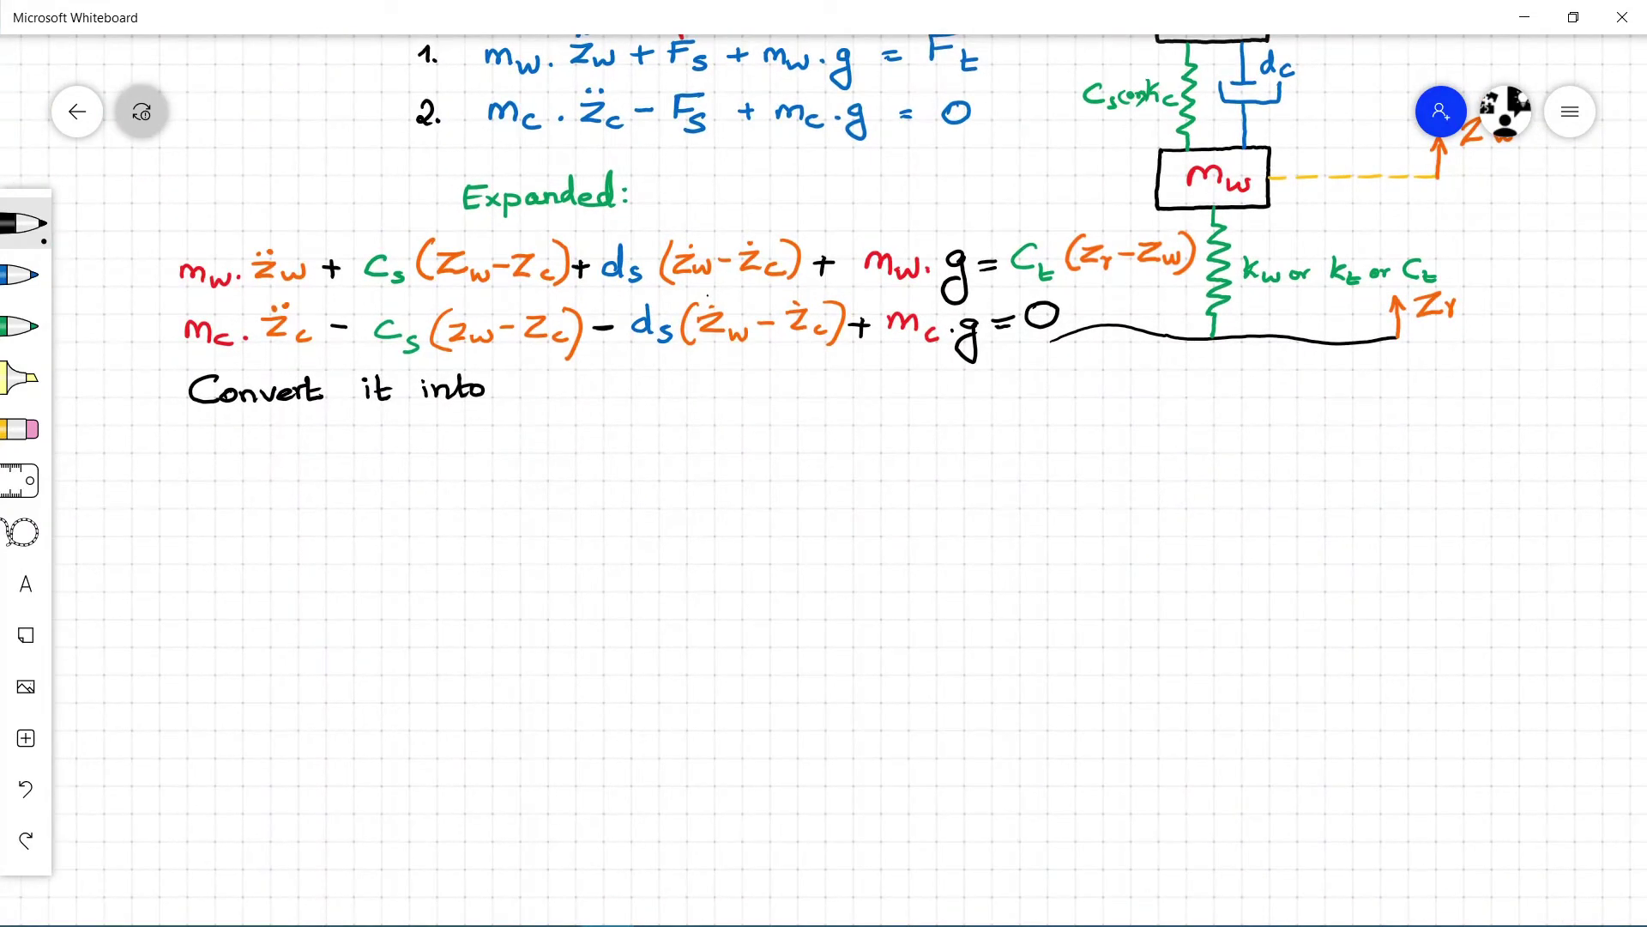
Complete the line with "modelling form [acceleration in LHS]" in black.
{"action": "left_click_drag", "start_coordinate": [533, 400], "coordinate": [568, 400]}
{"action": "mouse_move", "coordinate": [571, 392]}
{"action": "left_mouse_down"}
{"action": "mouse_move", "coordinate": [605, 369]}
{"action": "mouse_move", "coordinate": [645, 395]}
{"action": "left_mouse_up"}
{"action": "mouse_move", "coordinate": [649, 386]}
{"action": "left_mouse_down"}
{"action": "mouse_move", "coordinate": [669, 421]}
{"action": "mouse_move", "coordinate": [772, 400]}
{"action": "left_mouse_up"}
{"action": "mouse_move", "coordinate": [819, 368]}
{"action": "left_mouse_down"}
{"action": "mouse_move", "coordinate": [793, 405]}
{"action": "mouse_move", "coordinate": [1193, 393]}
{"action": "mouse_move", "coordinate": [1177, 418]}
{"action": "left_mouse_up"}
Write Zw in orange with two dots above it below the "Convert it into modelling form" line.
{"action": "left_click", "coordinate": [26, 223]}
{"action": "left_click", "coordinate": [202, 304]}
{"action": "mouse_move", "coordinate": [272, 454]}
{"action": "left_mouse_down"}
{"action": "mouse_move", "coordinate": [276, 478]}
{"action": "mouse_move", "coordinate": [303, 478]}
{"action": "left_mouse_up"}
{"action": "left_click_drag", "start_coordinate": [308, 466], "coordinate": [331, 467]}
{"action": "left_click", "coordinate": [284, 442]}
{"action": "left_click", "coordinate": [298, 441]}
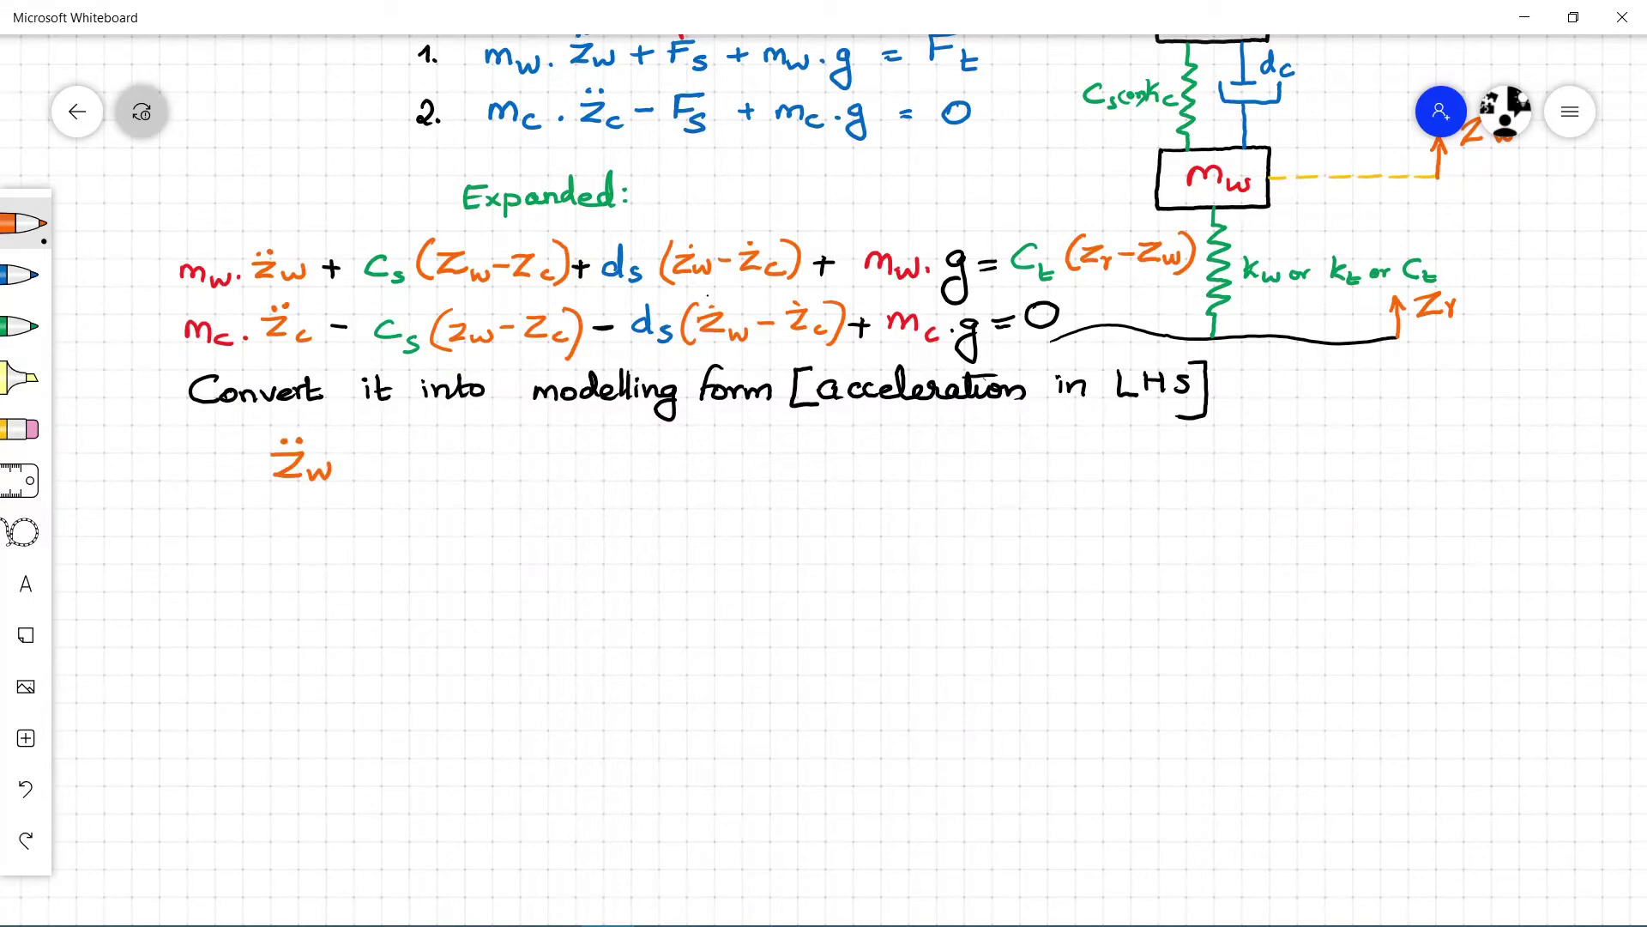
Write an equals sign in black and the factor 1/mw followed by a multiplication dot in red.
{"action": "left_click", "coordinate": [26, 224]}
{"action": "left_click", "coordinate": [335, 224]}
{"action": "left_click_drag", "start_coordinate": [439, 457], "coordinate": [463, 455]}
{"action": "left_click_drag", "start_coordinate": [440, 469], "coordinate": [537, 470]}
{"action": "left_click", "coordinate": [26, 223]}
{"action": "left_click", "coordinate": [284, 223]}
{"action": "left_click_drag", "start_coordinate": [513, 477], "coordinate": [579, 477]}
{"action": "left_click_drag", "start_coordinate": [521, 517], "coordinate": [592, 507]}
{"action": "left_click", "coordinate": [613, 472]}
Number the modelling-form line "1)" in black and draw an arrow pointing to equation of motion 1.
{"action": "left_click", "coordinate": [26, 223]}
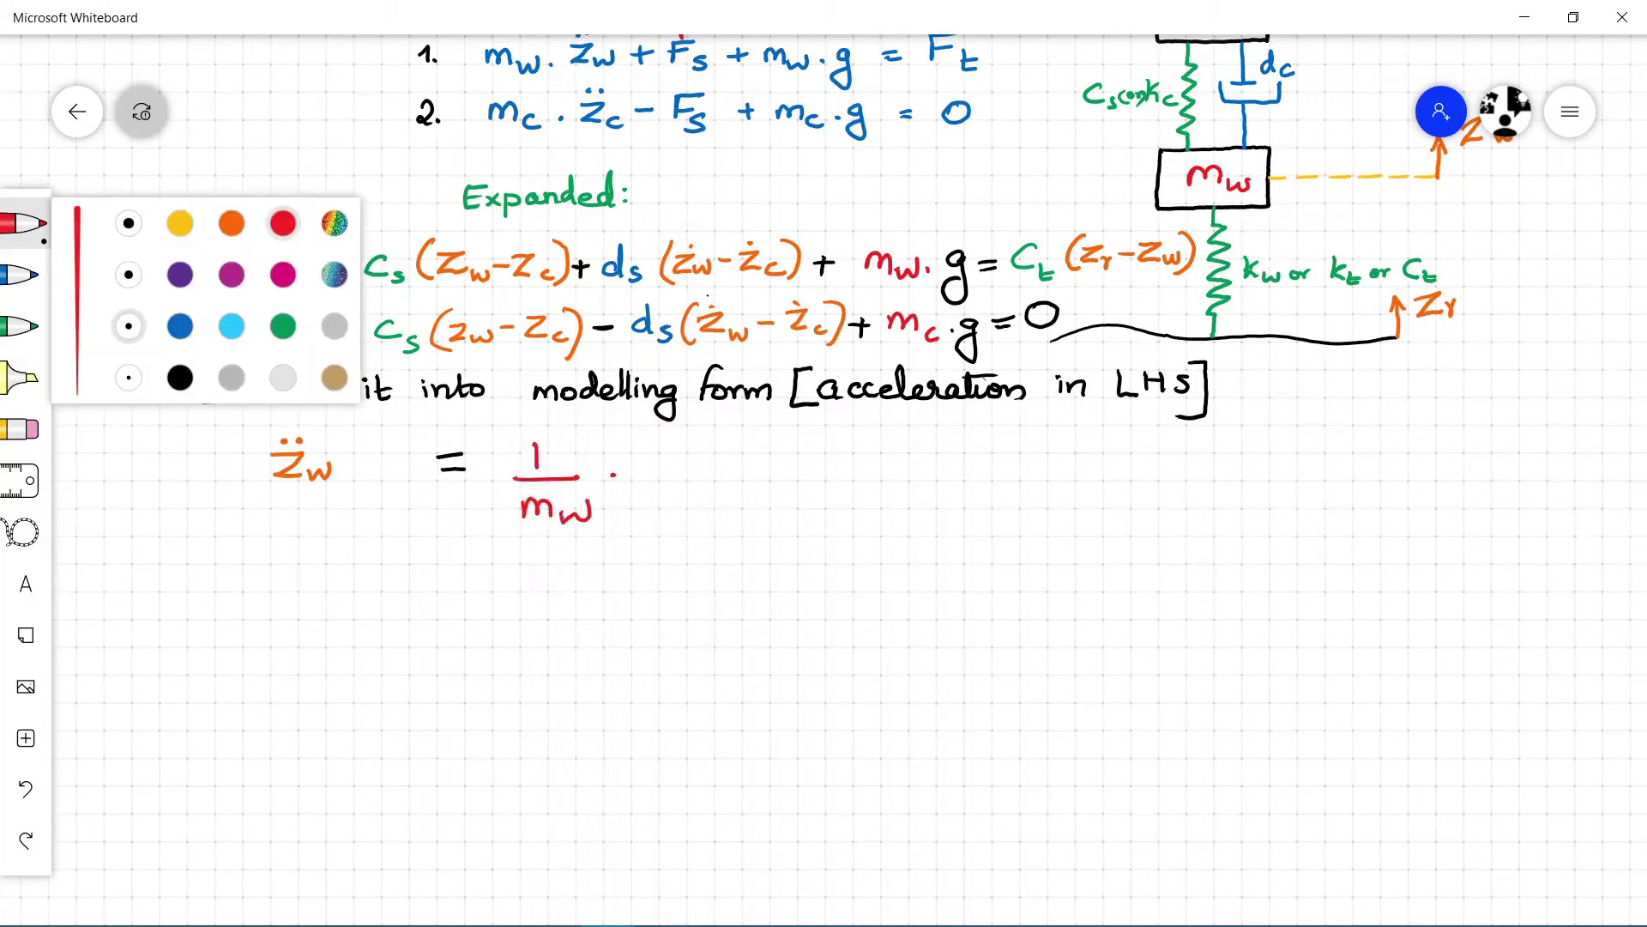
{"action": "left_click", "coordinate": [283, 326]}
{"action": "mouse_move", "coordinate": [858, 567]}
{"action": "left_mouse_down"}
{"action": "mouse_move", "coordinate": [722, 714]}
{"action": "mouse_move", "coordinate": [869, 688]}
{"action": "left_mouse_up"}
{"action": "left_click", "coordinate": [26, 223]}
{"action": "left_click", "coordinate": [334, 224]}
{"action": "left_click_drag", "start_coordinate": [175, 585], "coordinate": [192, 605]}
{"action": "left_click_drag", "start_coordinate": [304, 176], "coordinate": [367, 176]}
{"action": "left_click_drag", "start_coordinate": [352, 166], "coordinate": [353, 187]}
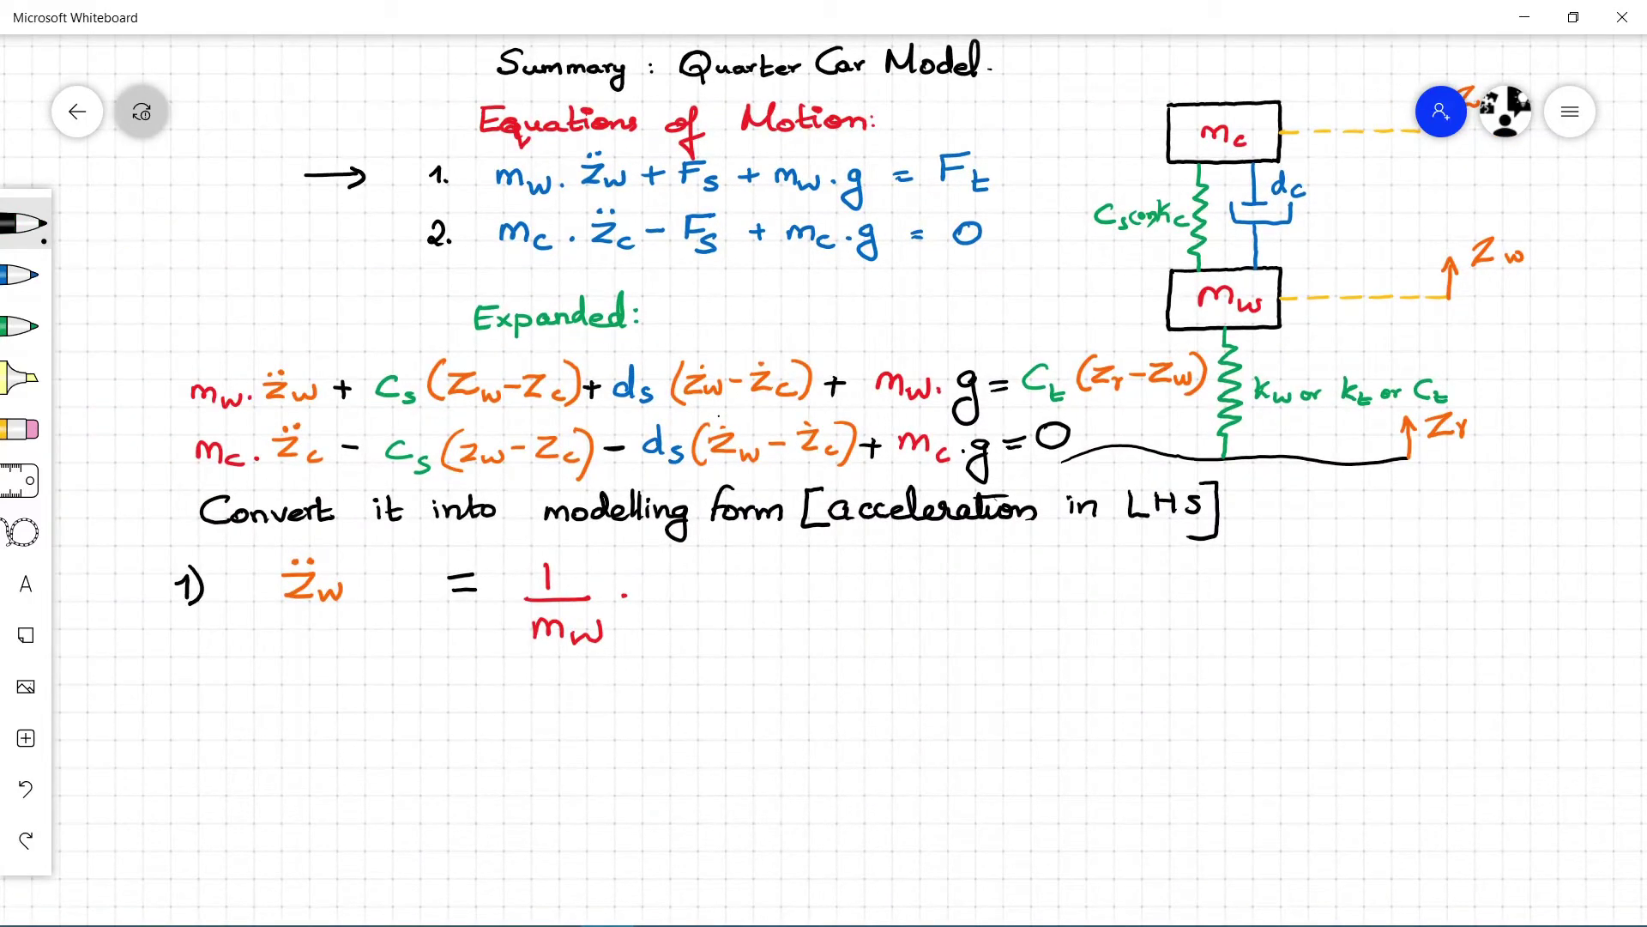
Open a black square bracket after 1/mw, then write Ft in green and a minus sign.
{"action": "mouse_move", "coordinate": [661, 557]}
{"action": "left_mouse_down"}
{"action": "mouse_move", "coordinate": [662, 612]}
{"action": "mouse_move", "coordinate": [699, 564]}
{"action": "left_mouse_up"}
{"action": "left_click", "coordinate": [25, 326]}
{"action": "left_click_drag", "start_coordinate": [668, 580], "coordinate": [687, 580]}
{"action": "left_click_drag", "start_coordinate": [702, 583], "coordinate": [704, 605]}
{"action": "left_click_drag", "start_coordinate": [694, 592], "coordinate": [766, 581]}
Write Fs in blue inside the bracket, followed by a minus sign.
{"action": "left_click", "coordinate": [26, 275]}
{"action": "left_click_drag", "start_coordinate": [794, 563], "coordinate": [794, 588]}
{"action": "left_click_drag", "start_coordinate": [792, 563], "coordinate": [821, 562]}
{"action": "left_click_drag", "start_coordinate": [793, 575], "coordinate": [811, 576]}
{"action": "mouse_move", "coordinate": [828, 579]}
{"action": "left_mouse_down"}
{"action": "mouse_move", "coordinate": [819, 590]}
{"action": "mouse_move", "coordinate": [944, 585]}
{"action": "left_mouse_up"}
Finish the first acceleration equation with mw· in red, then g and the closing square bracket in black.
{"action": "left_click", "coordinate": [26, 223]}
{"action": "left_click", "coordinate": [26, 223]}
{"action": "left_click", "coordinate": [283, 223]}
{"action": "mouse_move", "coordinate": [952, 572]}
{"action": "left_mouse_down"}
{"action": "mouse_move", "coordinate": [976, 568]}
{"action": "mouse_move", "coordinate": [1009, 606]}
{"action": "left_mouse_up"}
{"action": "left_click", "coordinate": [994, 580]}
{"action": "left_click", "coordinate": [25, 223]}
{"action": "left_click", "coordinate": [180, 378]}
{"action": "left_click_drag", "start_coordinate": [1034, 549], "coordinate": [1035, 605]}
Draw a black arrow pointing to equation of motion 2 and number a new modelling-form line "2)".
{"action": "left_click_drag", "start_coordinate": [310, 225], "coordinate": [357, 227]}
{"action": "left_click_drag", "start_coordinate": [183, 688], "coordinate": [200, 713]}
{"action": "left_click_drag", "start_coordinate": [204, 678], "coordinate": [192, 715]}
Write Zc with two dots above in orange on line 2, followed by an equals sign in black.
{"action": "left_click", "coordinate": [26, 223]}
{"action": "left_click", "coordinate": [284, 275]}
{"action": "mouse_move", "coordinate": [286, 684]}
{"action": "left_mouse_down"}
{"action": "mouse_move", "coordinate": [289, 709]}
{"action": "mouse_move", "coordinate": [318, 710]}
{"action": "left_mouse_up"}
{"action": "left_click", "coordinate": [26, 223]}
{"action": "left_click", "coordinate": [180, 378]}
{"action": "left_click_drag", "start_coordinate": [464, 692], "coordinate": [482, 690]}
Write the factor 1/mc followed by a multiplication dot in red after the equals sign.
{"action": "left_click", "coordinate": [25, 223]}
{"action": "left_click_drag", "start_coordinate": [463, 702], "coordinate": [562, 700]}
{"action": "left_click", "coordinate": [283, 223]}
{"action": "left_click_drag", "start_coordinate": [536, 710], "coordinate": [606, 703]}
Open a black square bracket after 1/mc, then write Fs in blue and a minus sign in black.
{"action": "left_click", "coordinate": [26, 223]}
{"action": "left_click", "coordinate": [180, 377]}
{"action": "left_click_drag", "start_coordinate": [678, 658], "coordinate": [678, 700]}
{"action": "left_click", "coordinate": [26, 274]}
{"action": "mouse_move", "coordinate": [679, 675]}
{"action": "left_mouse_down"}
{"action": "mouse_move", "coordinate": [713, 669]}
{"action": "mouse_move", "coordinate": [697, 685]}
{"action": "left_mouse_up"}
{"action": "left_click", "coordinate": [26, 223]}
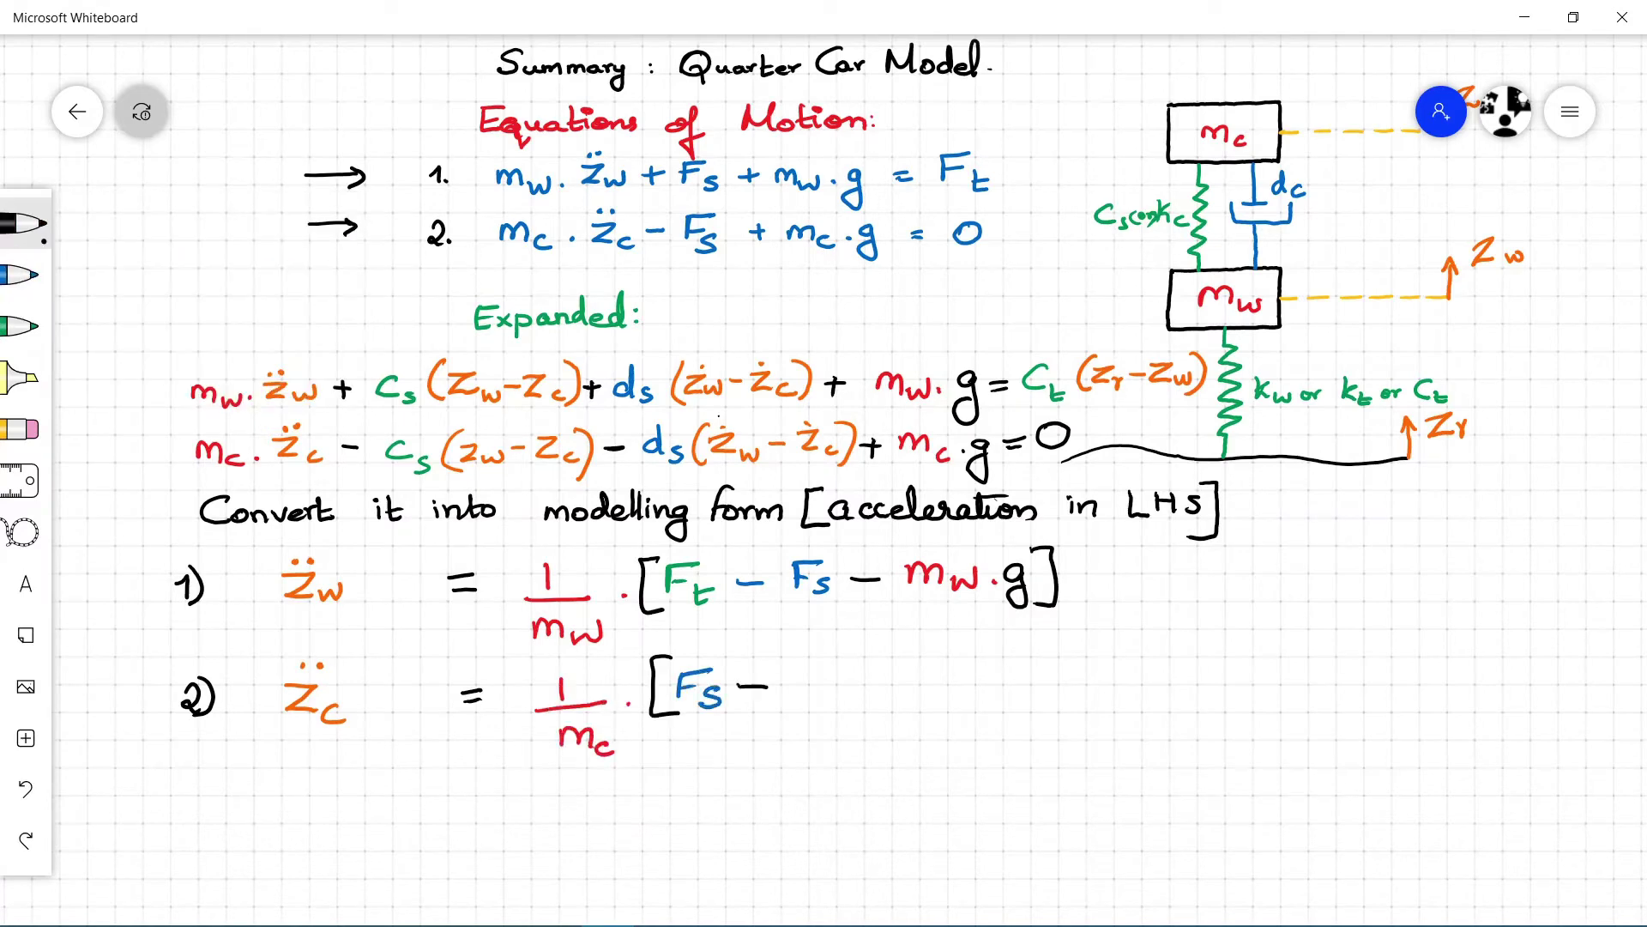